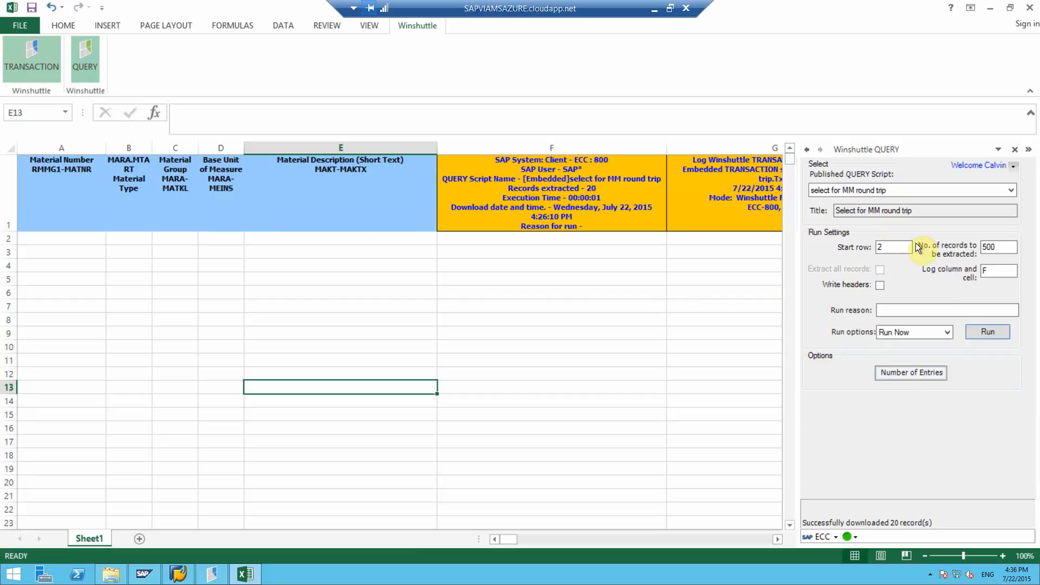
Run the select for MM round trip query for material numbers 3159 to 3178 and review the downloaded rows.
click(979, 332)
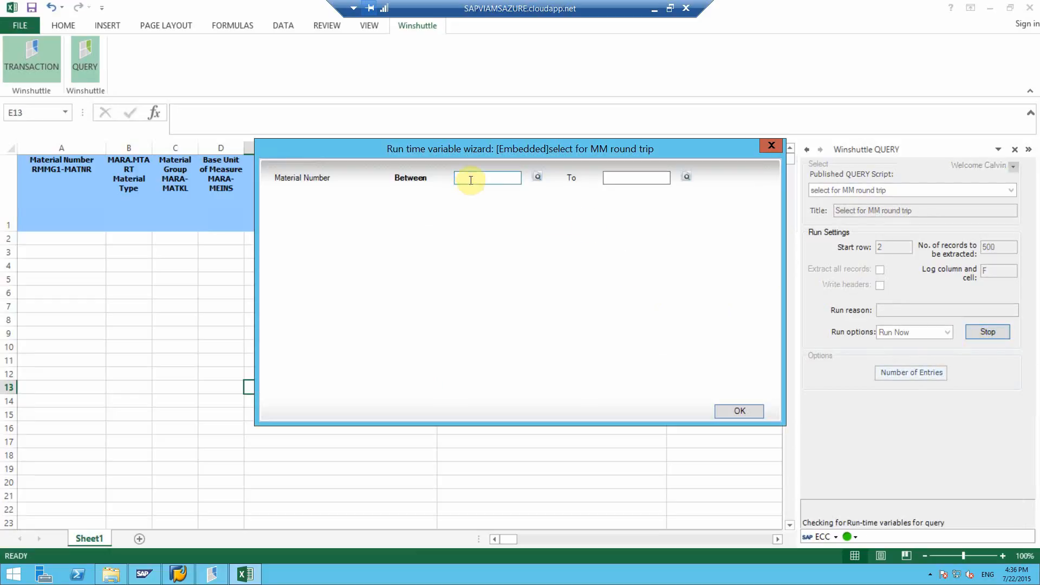
text(3159)
key(Tab)
text(3159)
key(Tab)
key(Return)
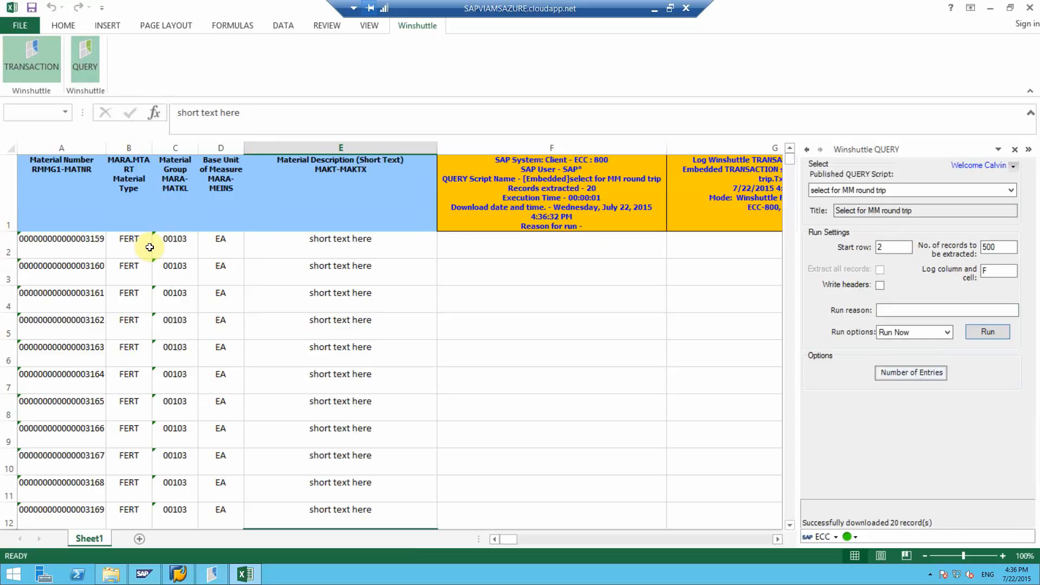
scroll(109, 260, down, 5)
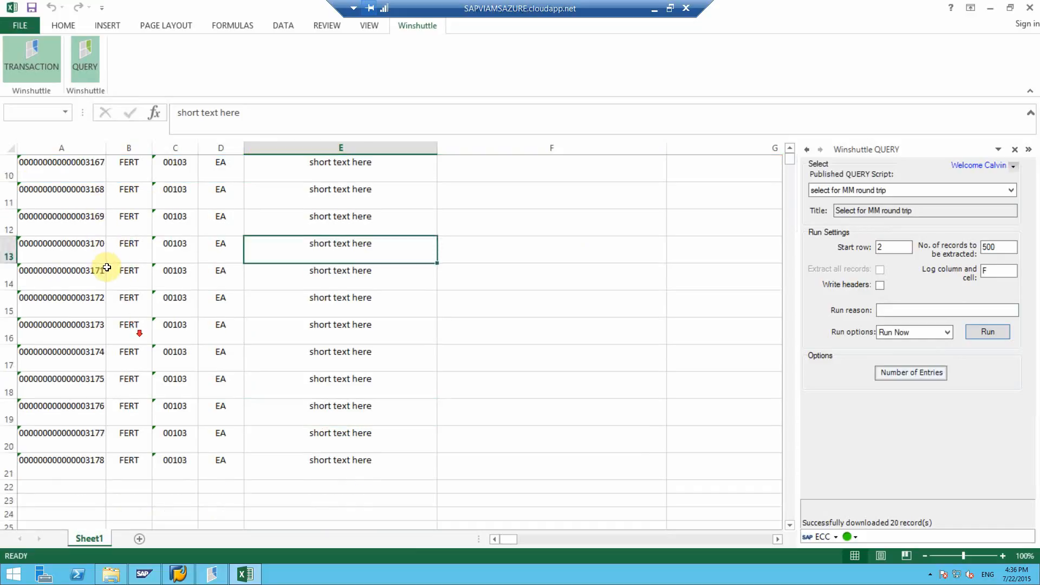
scroll(139, 309, up, 5)
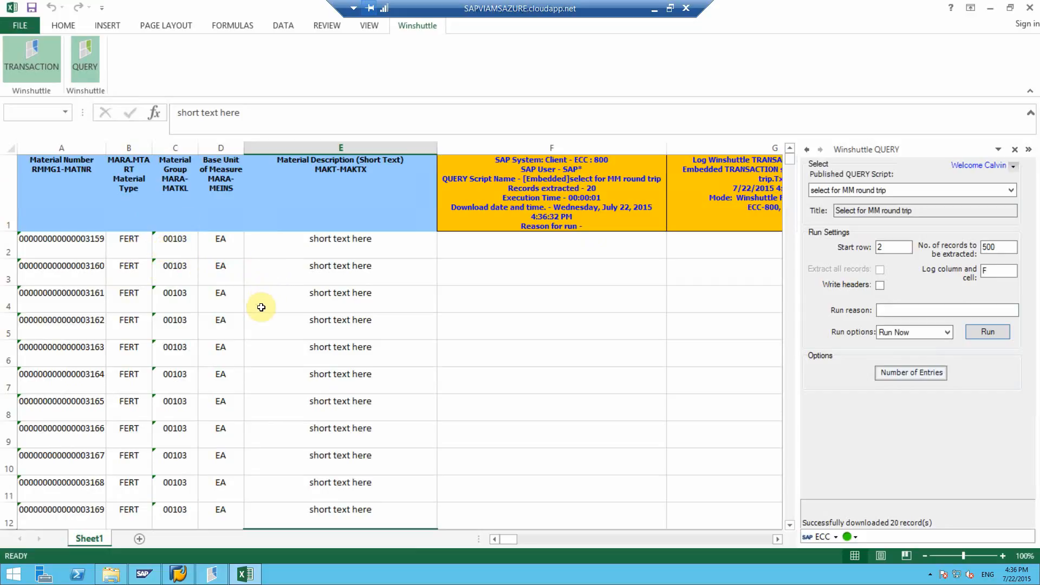
Set the material description of material 3161 in cell E4 to "new short description here".
click(290, 302)
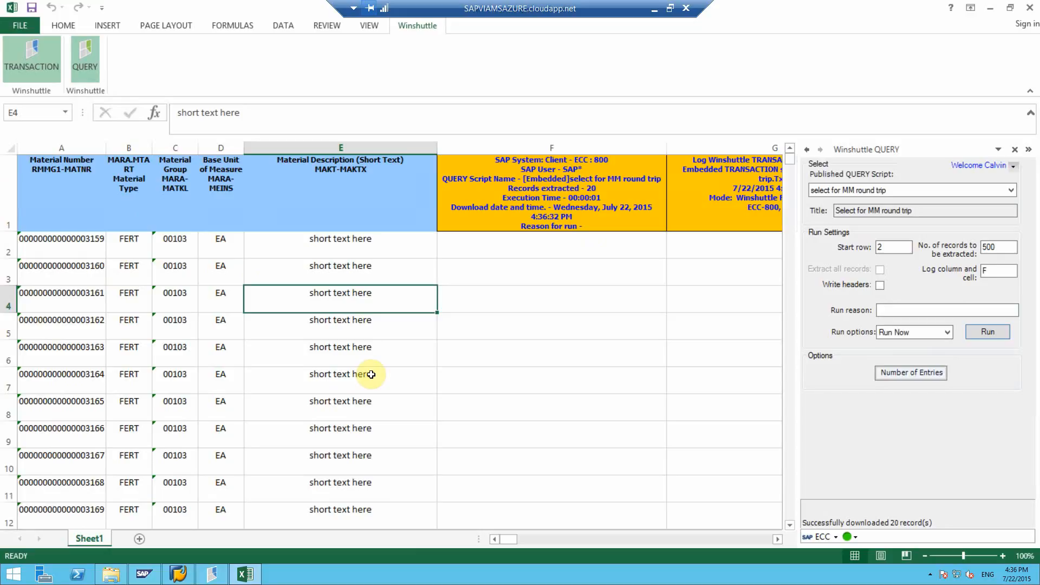
text(new shor)
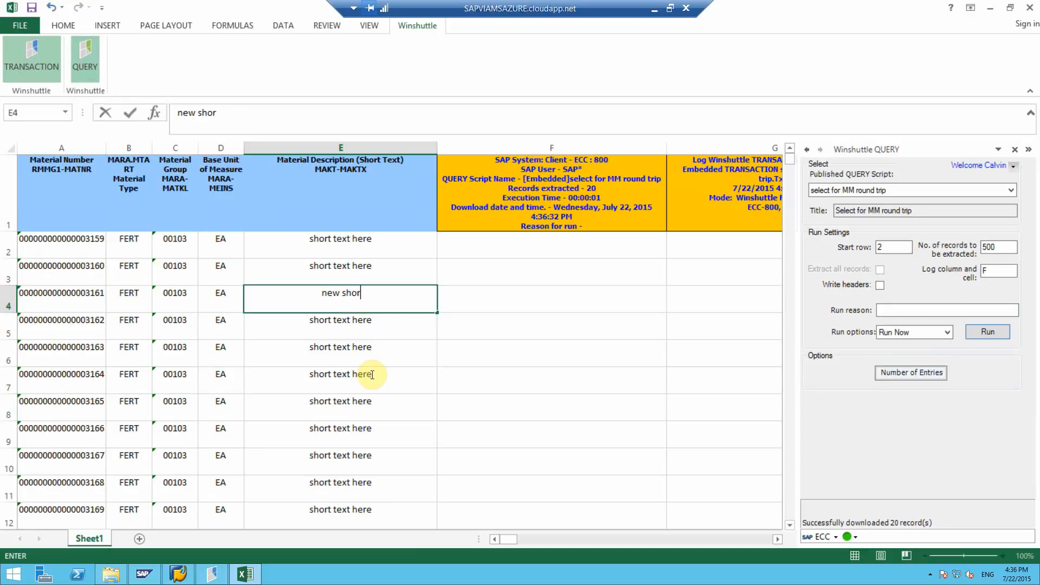
text(t description here)
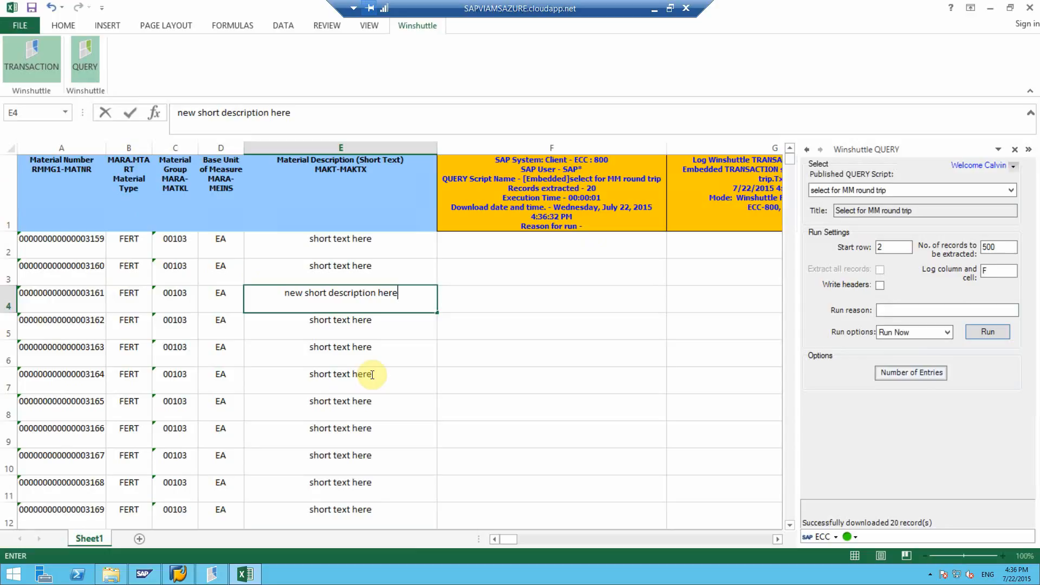
click(372, 374)
For material 3164 in row 7, enter material group 00107, base unit BAG and description "new Miscellaneous description".
key(Left)
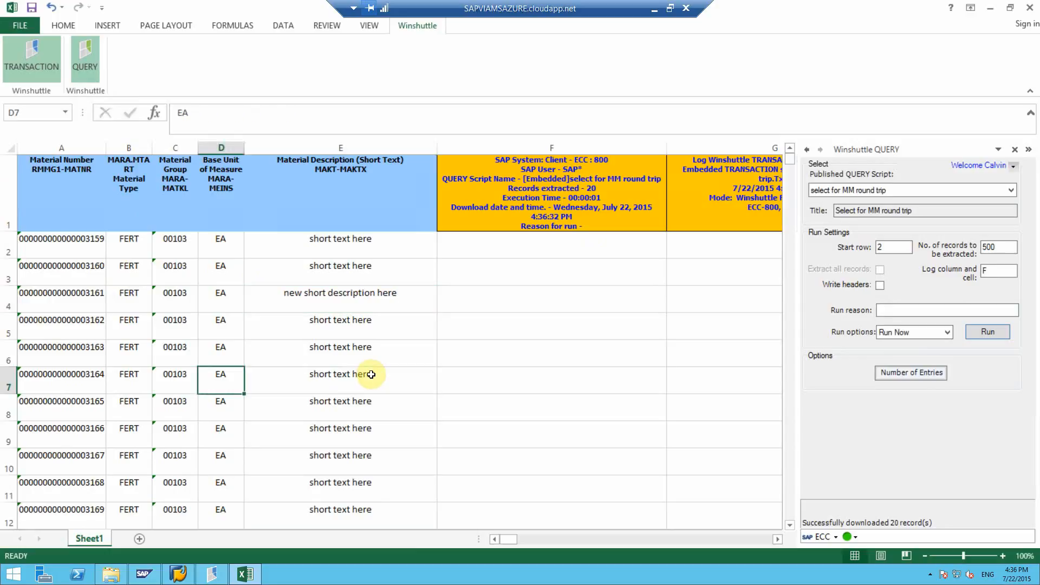
key(Left)
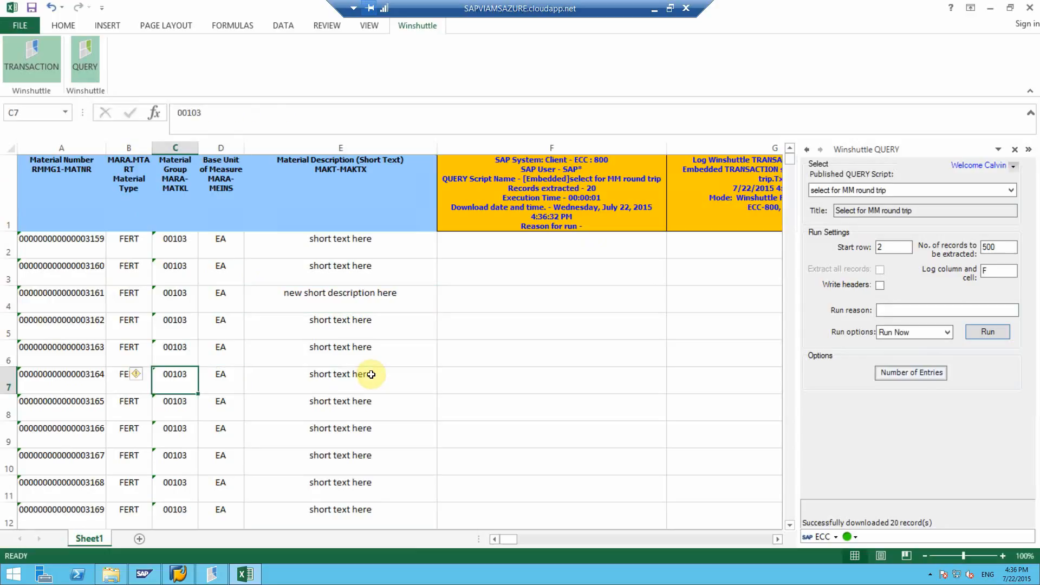
text(00107)
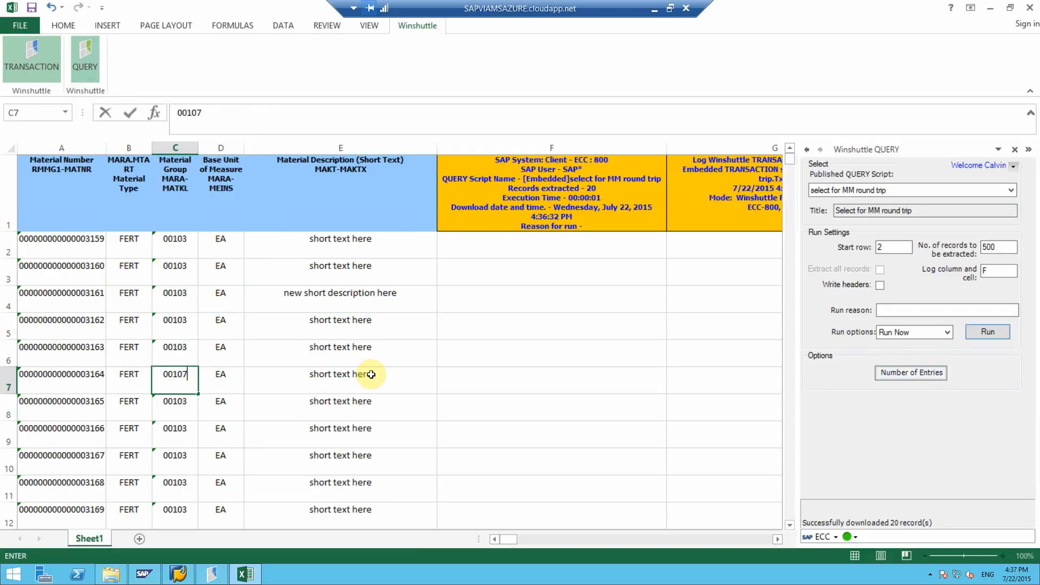
key(Tab)
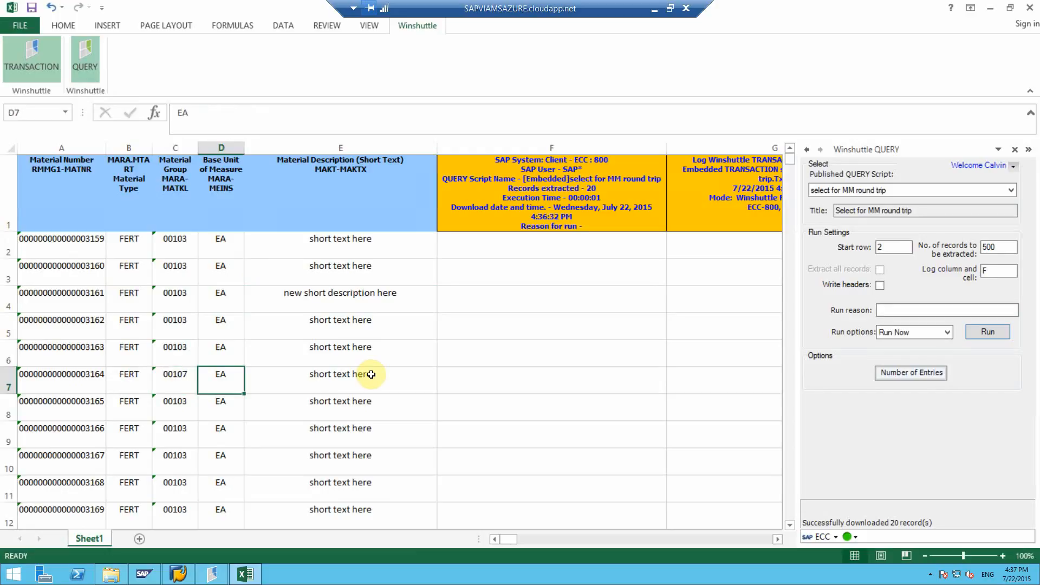
text(BAG)
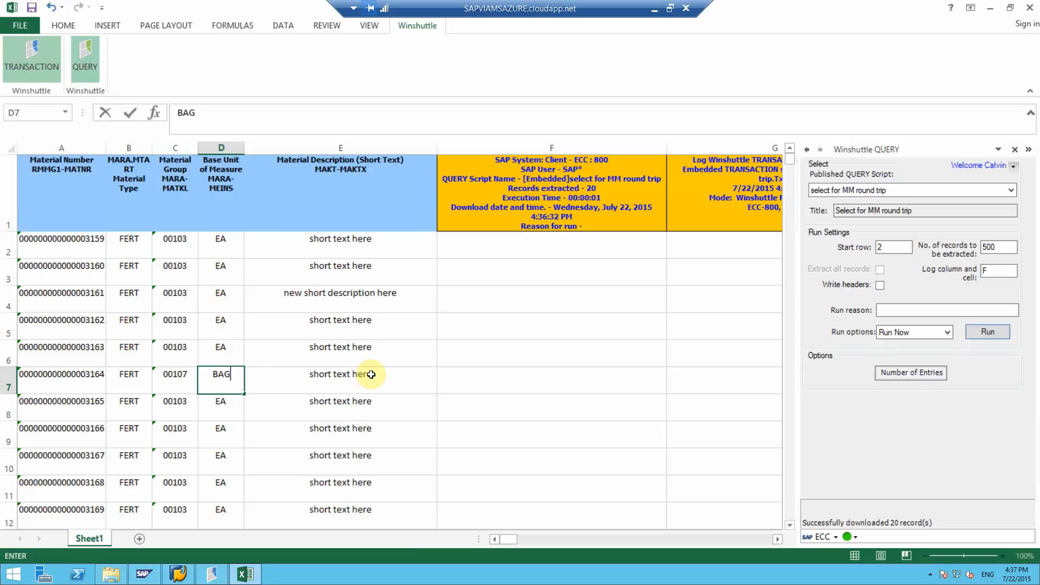
key(Tab)
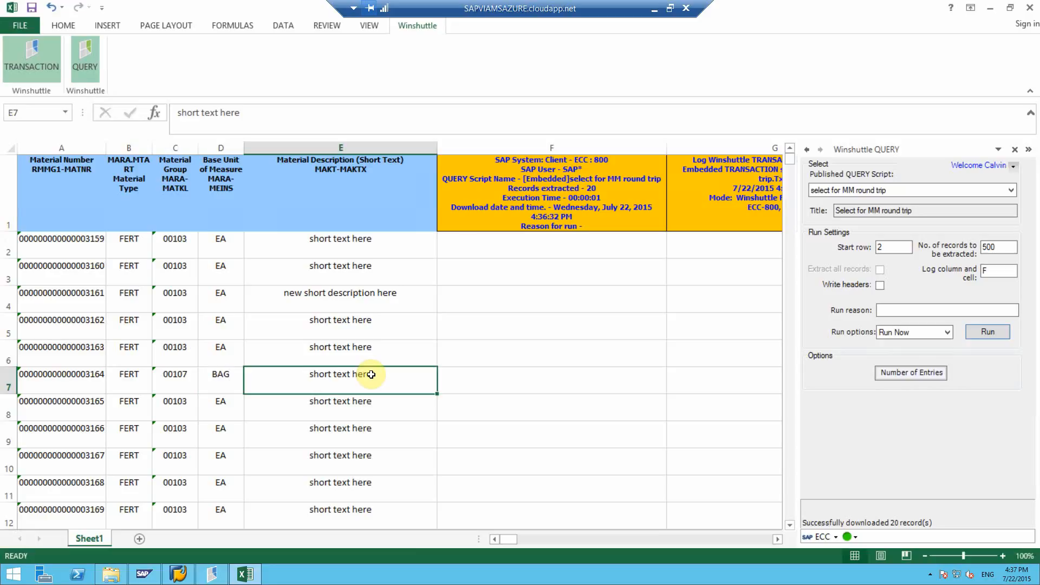
text(new )
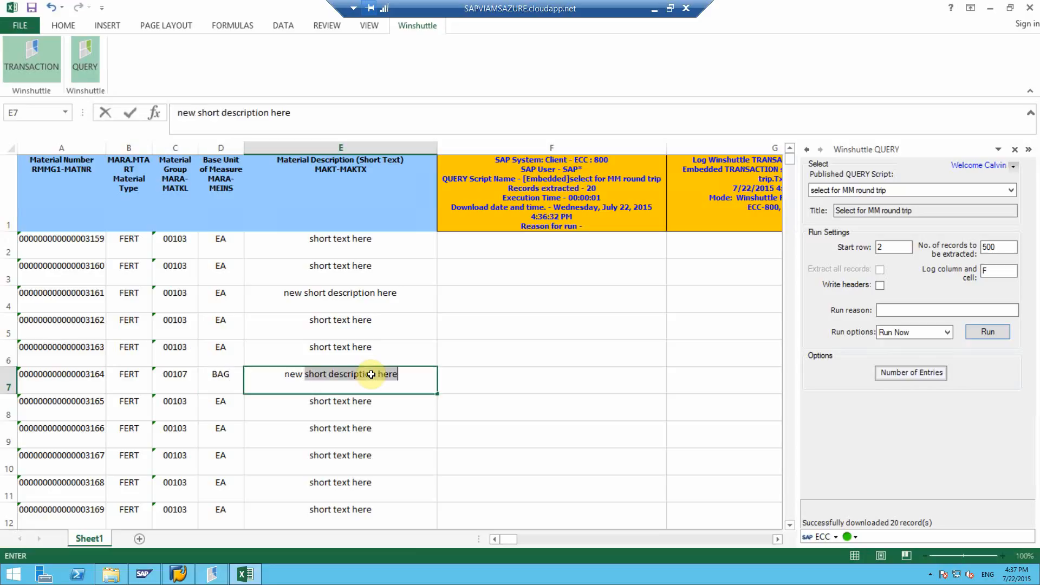
text(Misce)
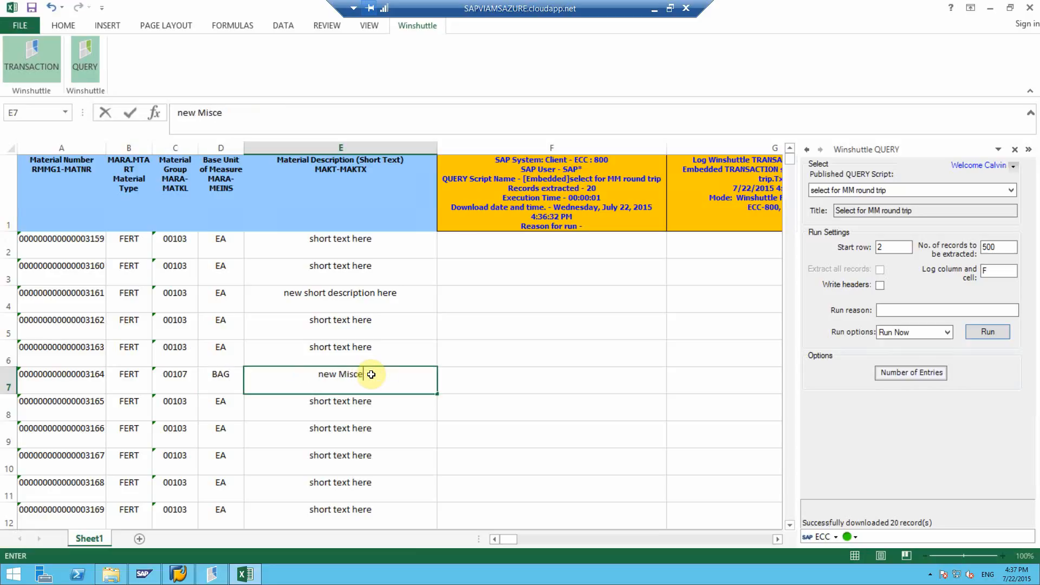
text(llaneous des)
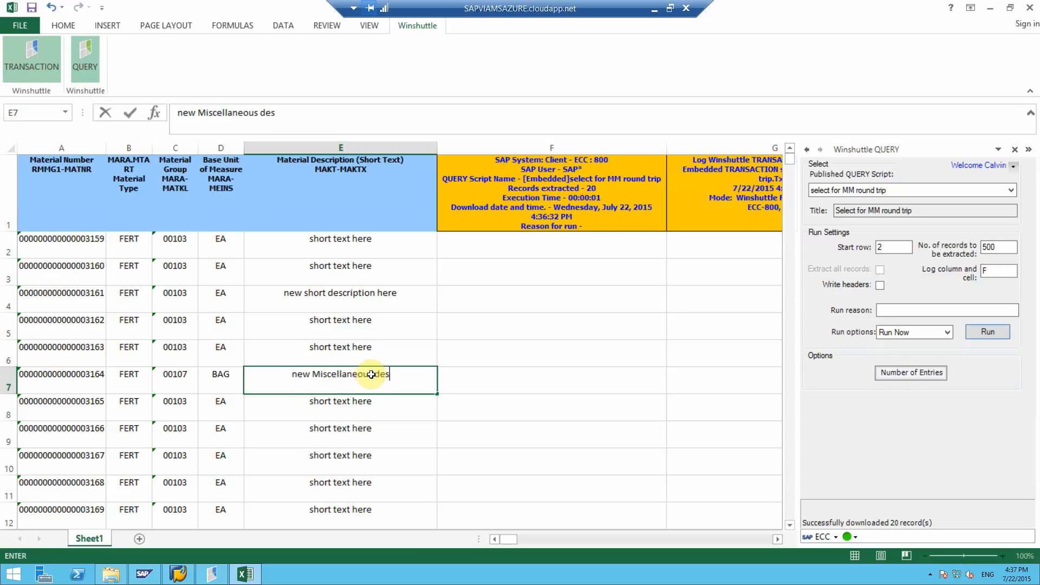
text(cription)
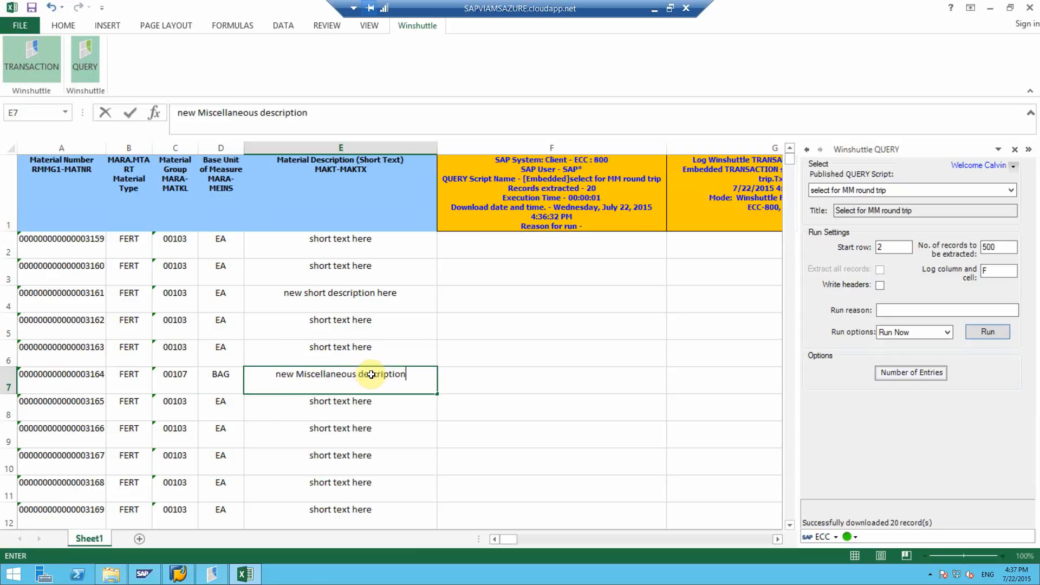
key(Down)
key(Down)
key(Down)
For material 3167 in row 10, enter material group 00108, base unit GAL and description "new engine description".
key(Left)
key(Left)
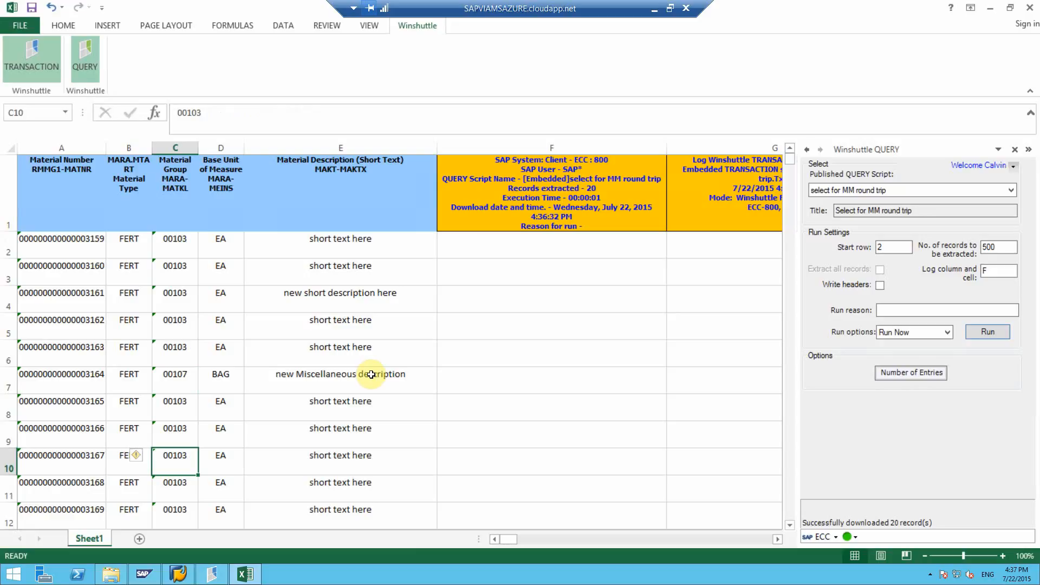
text(00108)
key(Right)
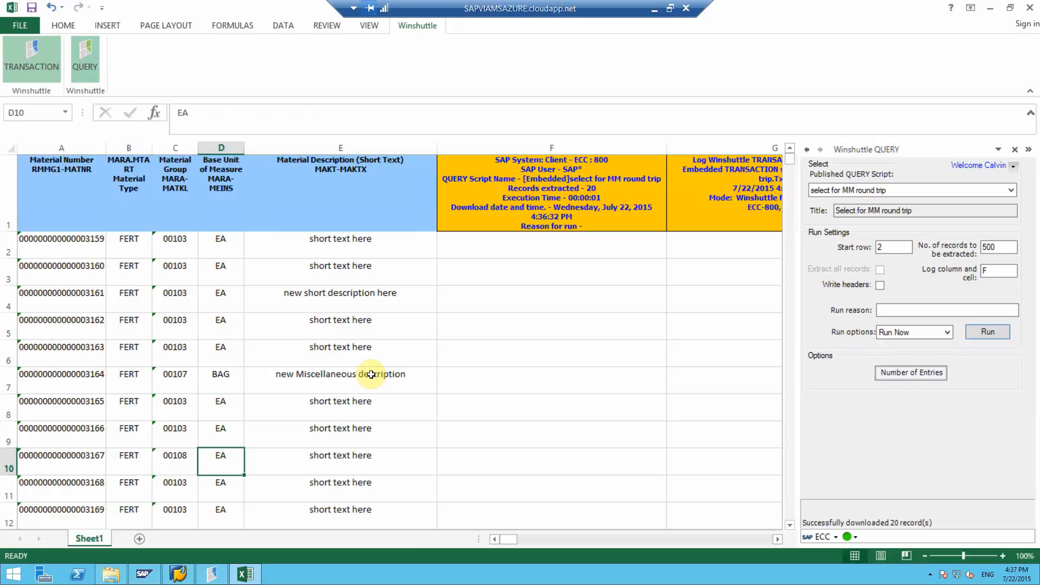
text(GAL)
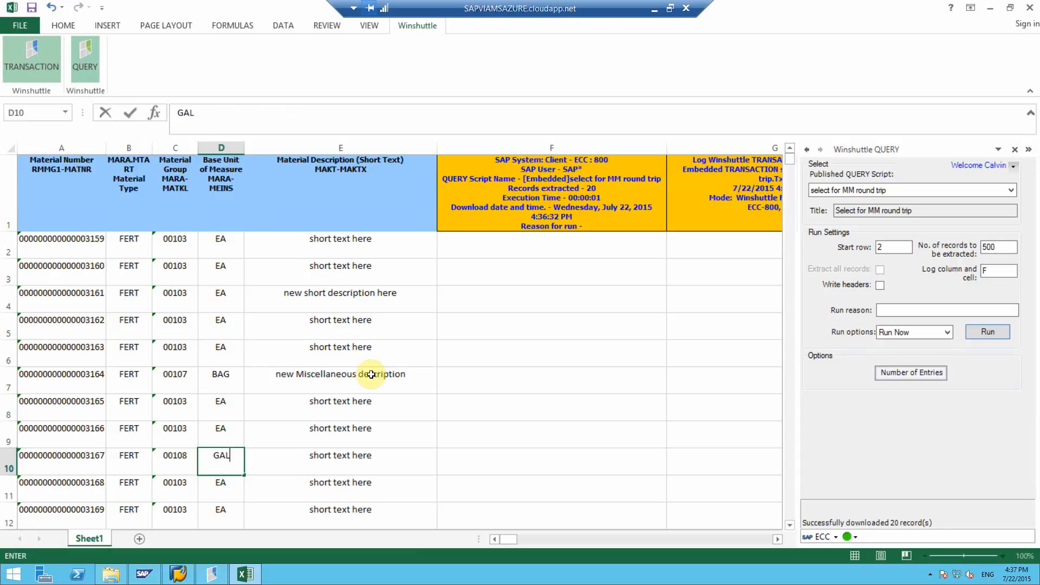
key(Right)
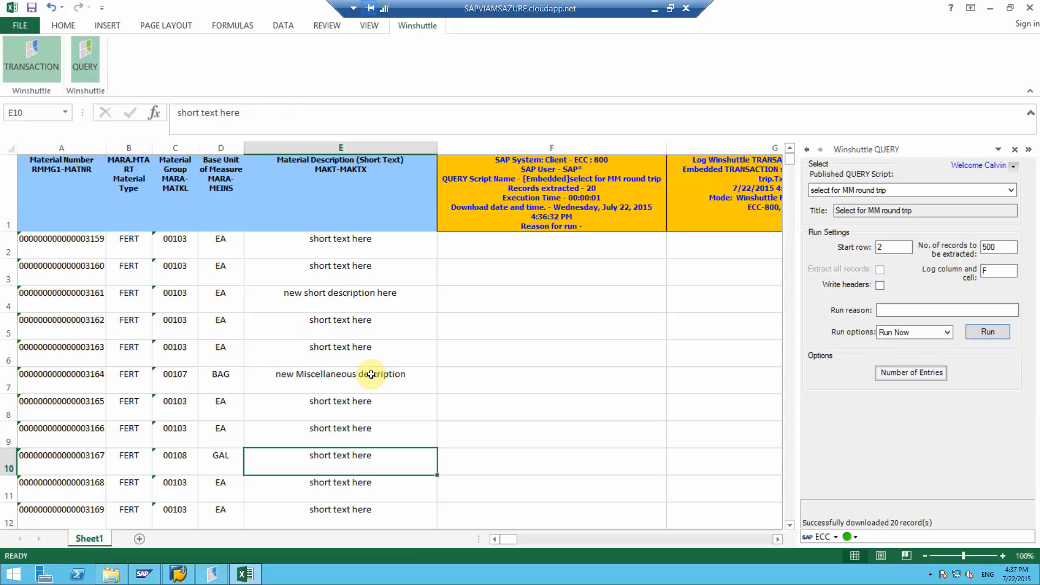
text(new engin)
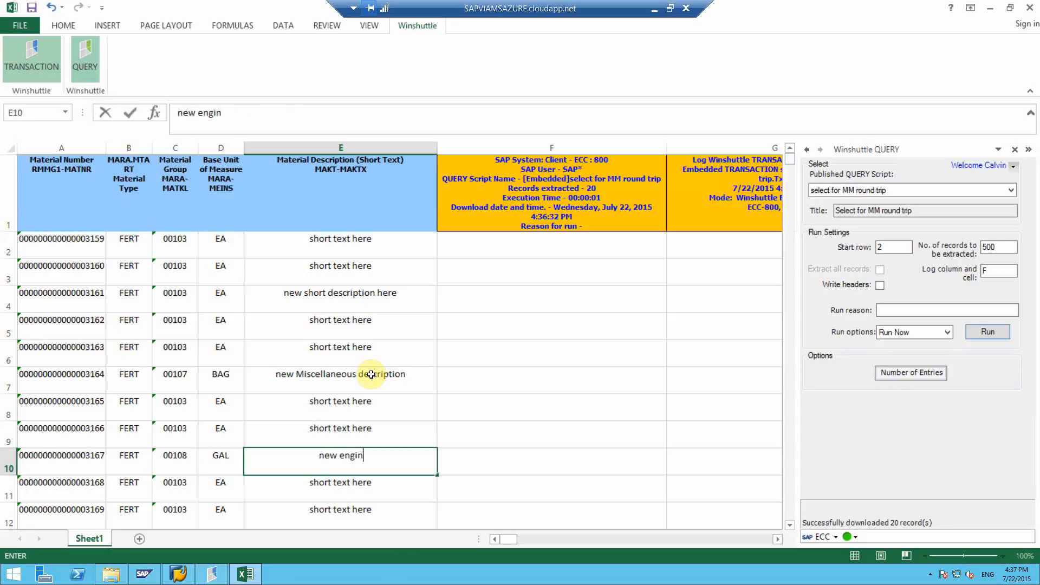
text(e description)
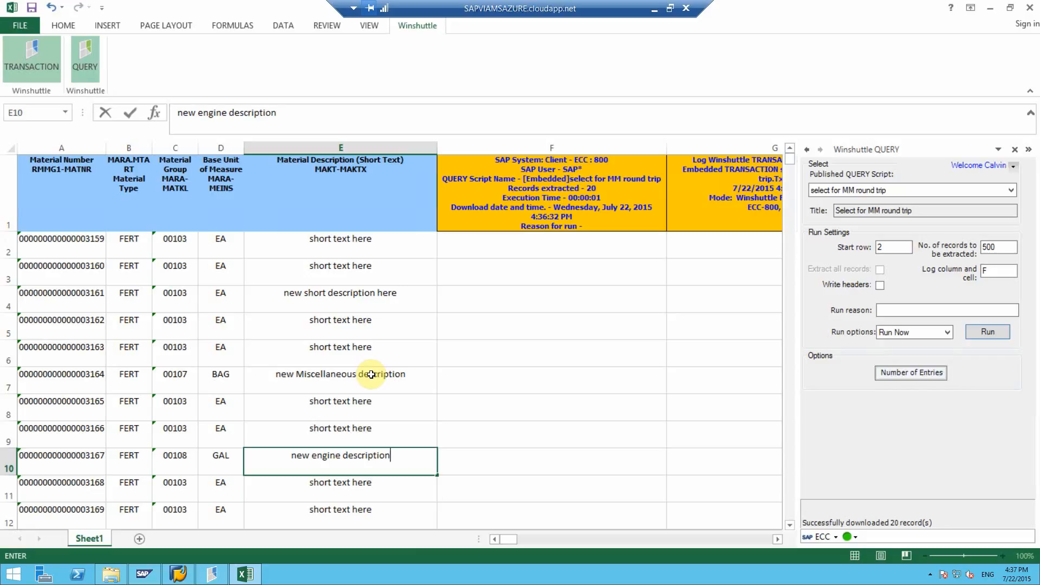
key(Down)
key(Down)
key(Down)
key(Down)
For material 3171 in row 14, enter material group 00120, base unit L and description "new pump description".
key(Left)
key(Left)
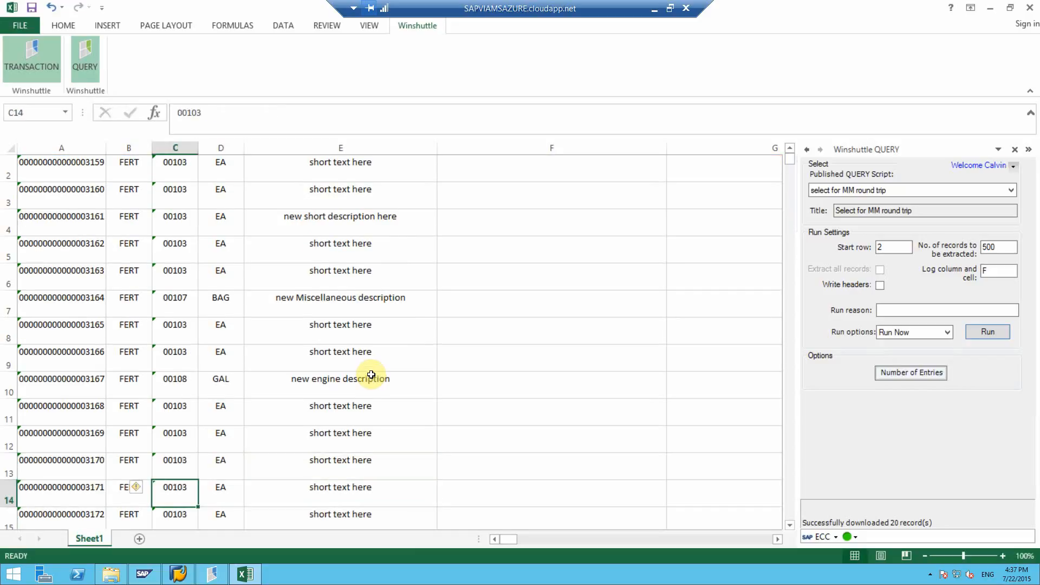
text(0012)
key(BackSpace)
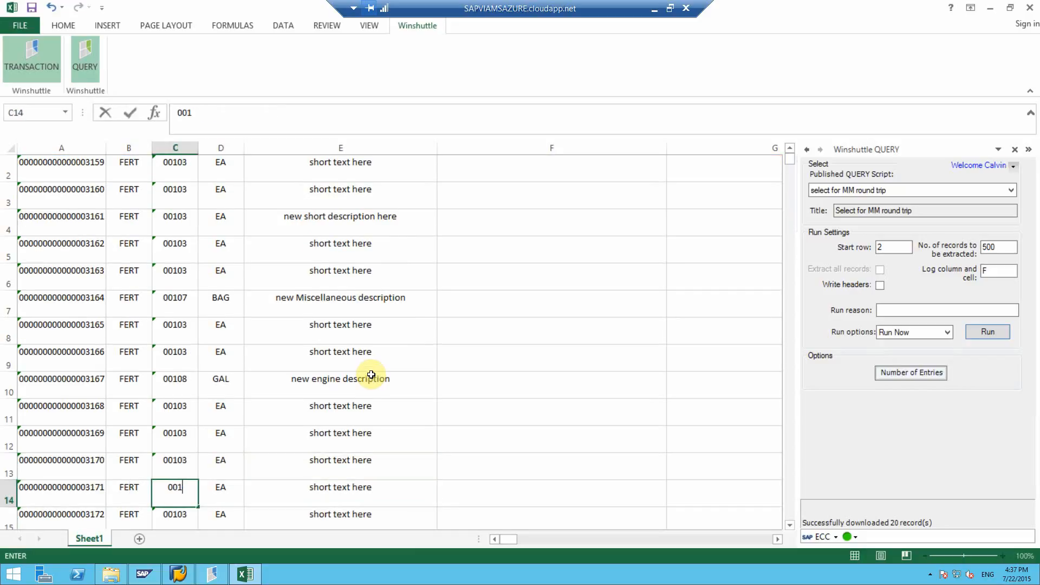
text(20)
key(Tab)
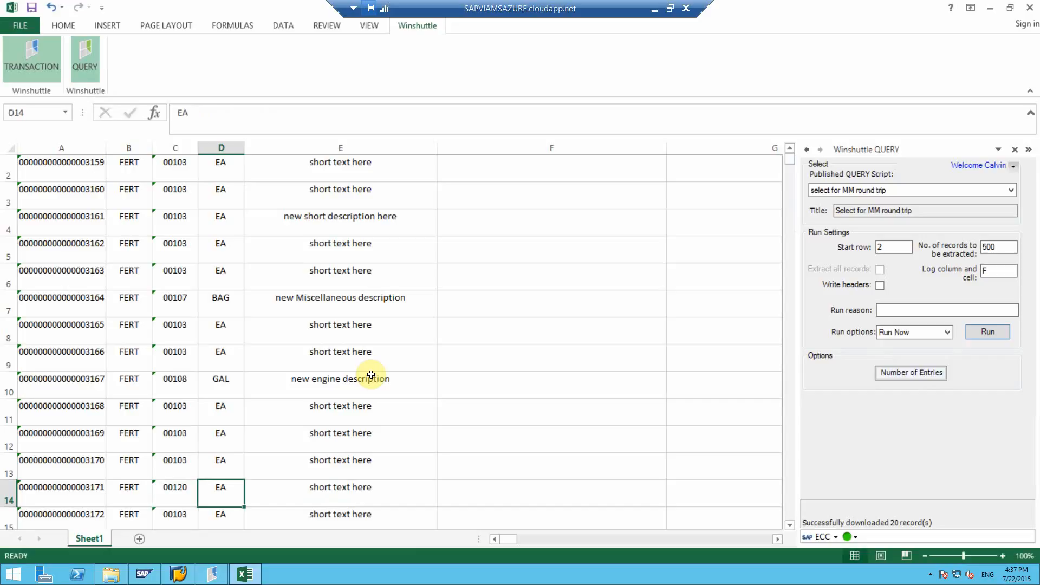
text(L)
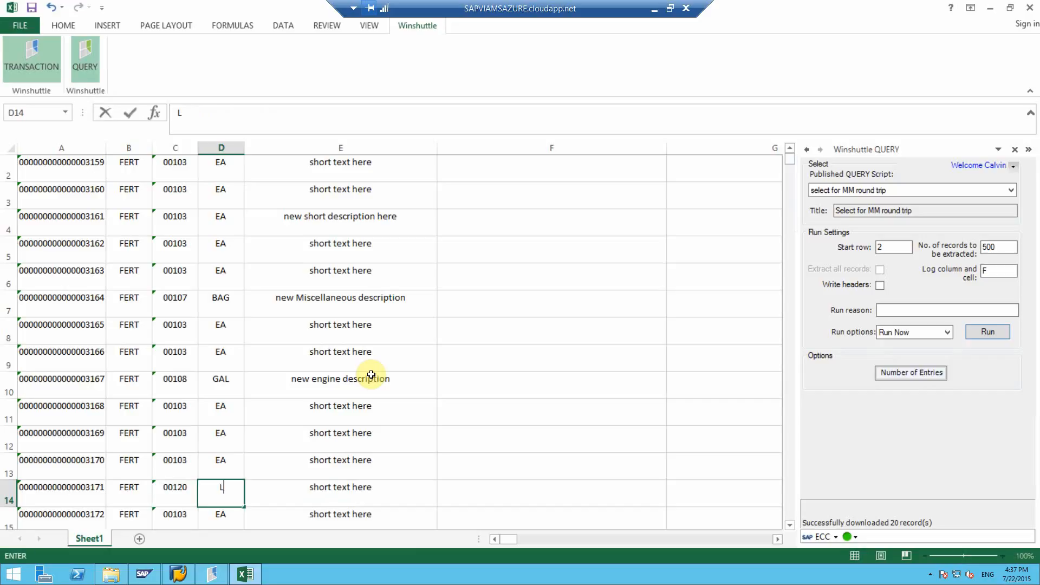
key(Tab)
text(new pump)
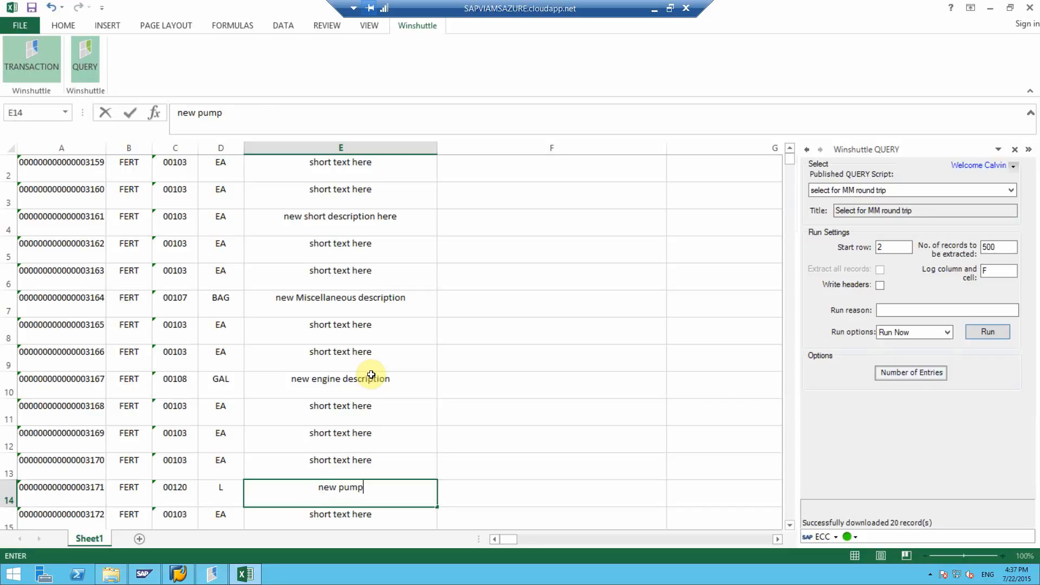
text( descriptio)
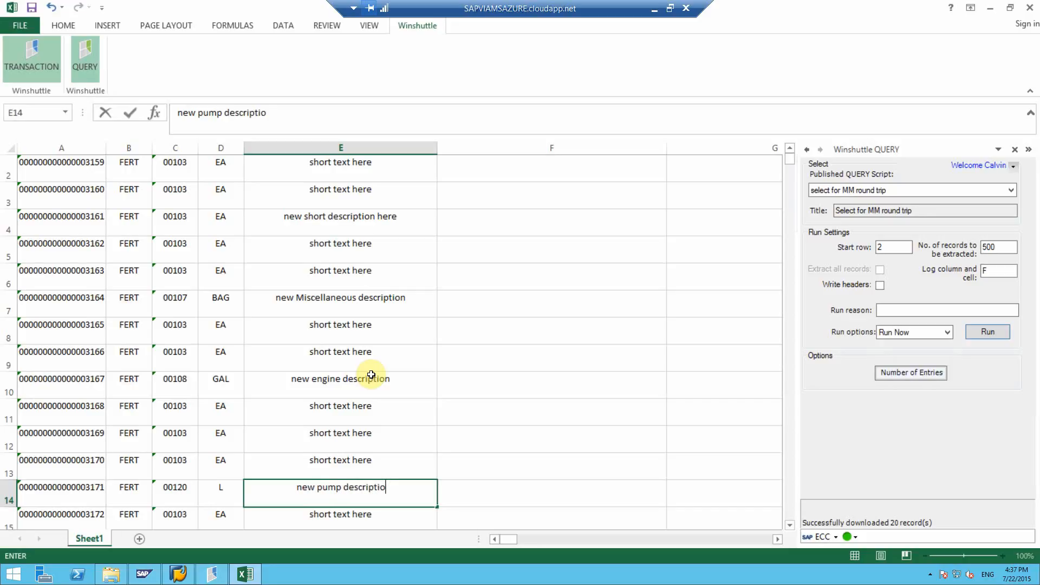
text(n)
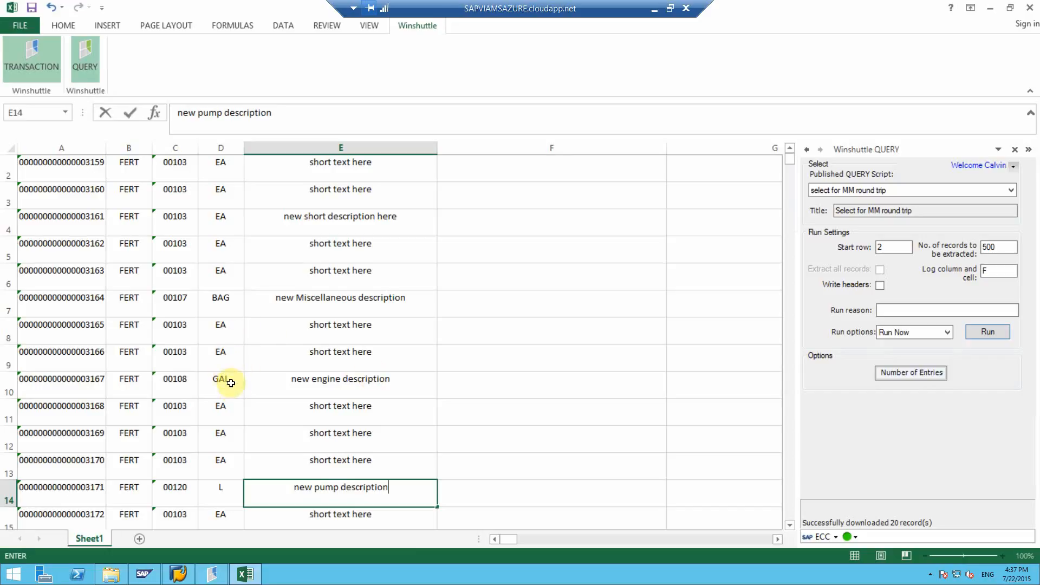
Set the material group of material 3168 in cell C11 to 00710.
click(196, 425)
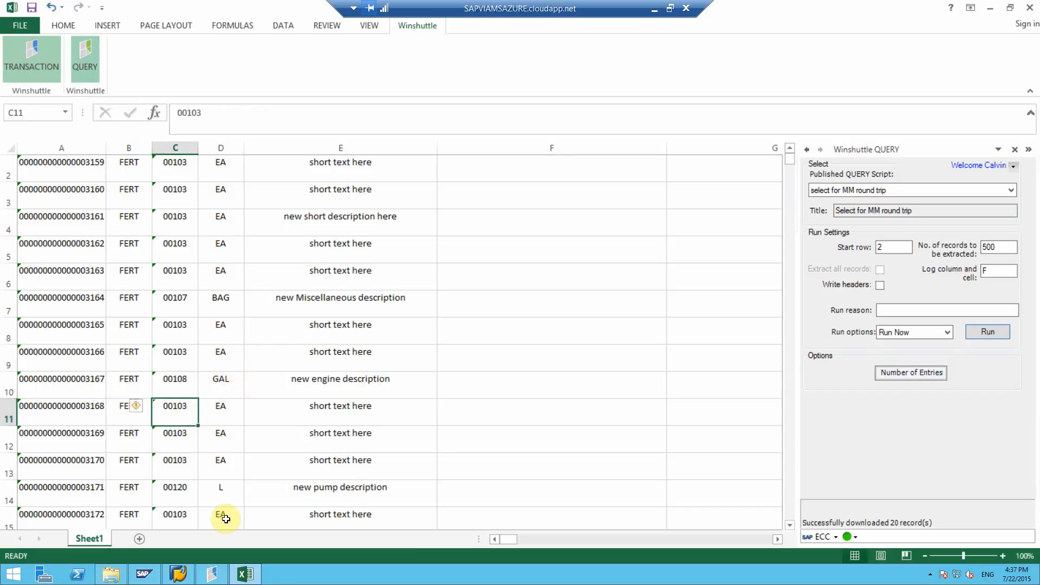
text(00)
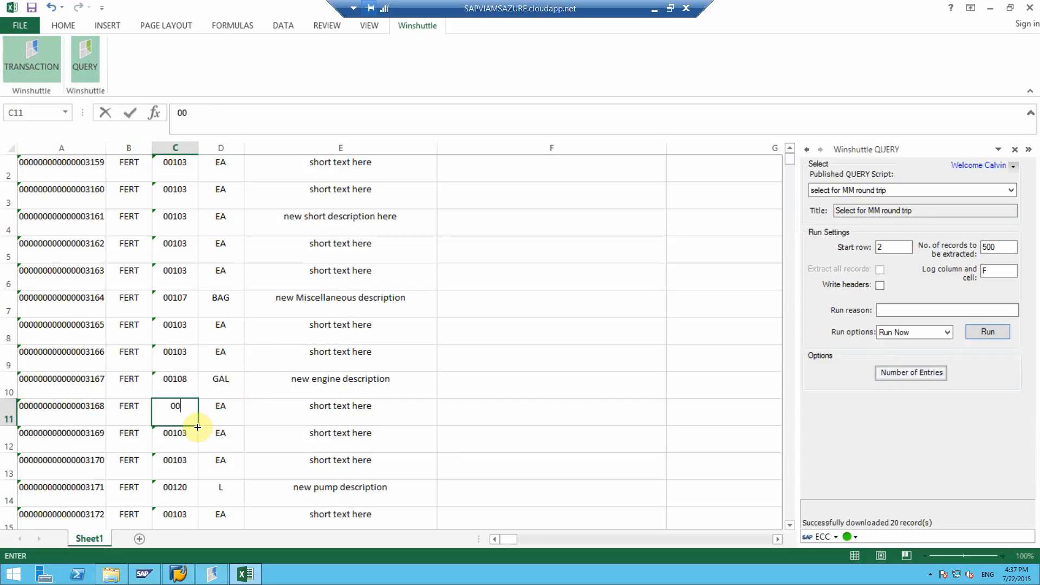
text(710)
key(Return)
Enter LB as the base unit of material 3169 in cell D12 and switch from the Winshuttle Query to the Transaction settings.
key(Right)
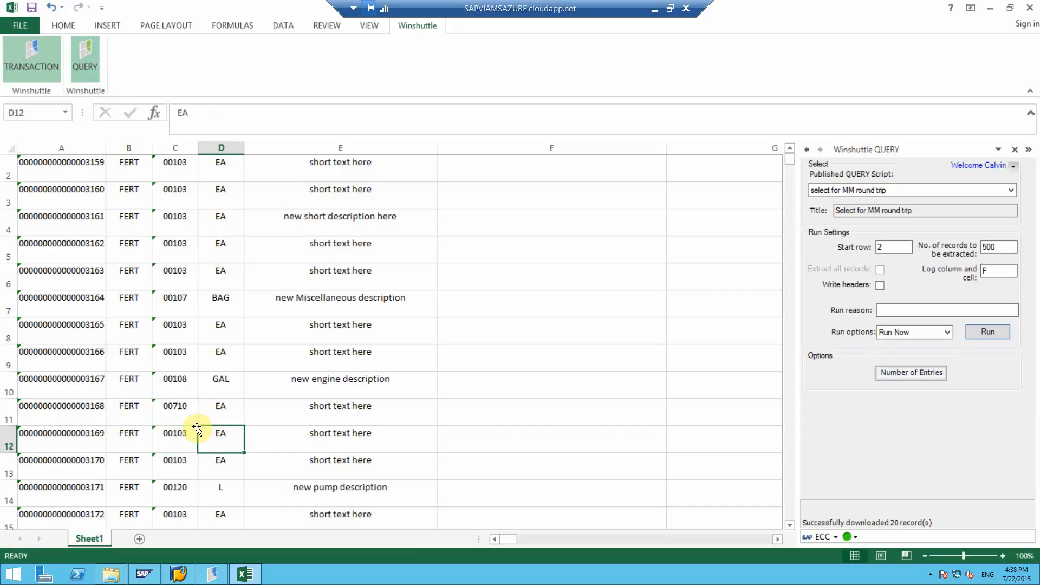
text(LB)
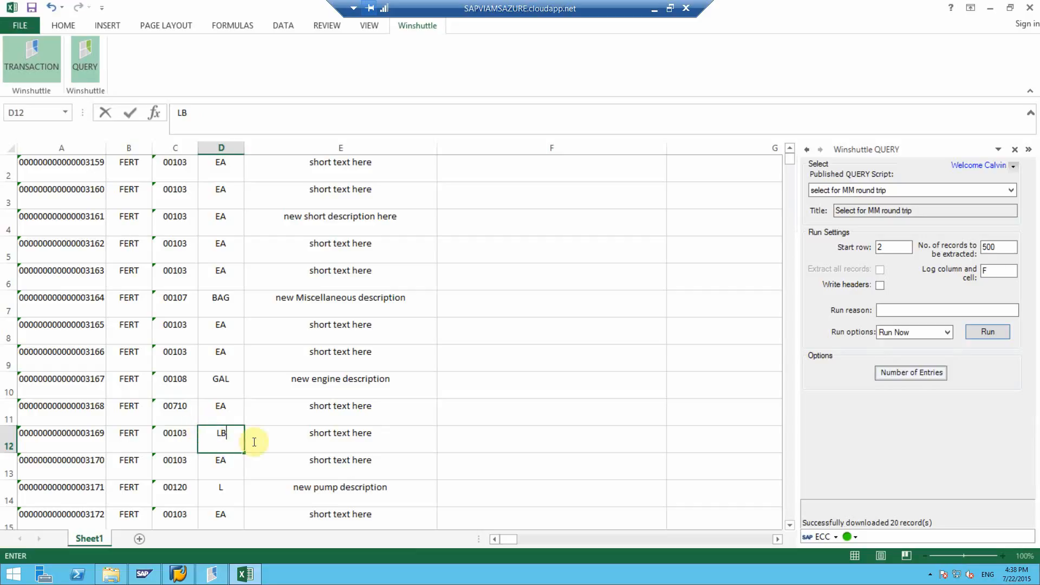
click(91, 69)
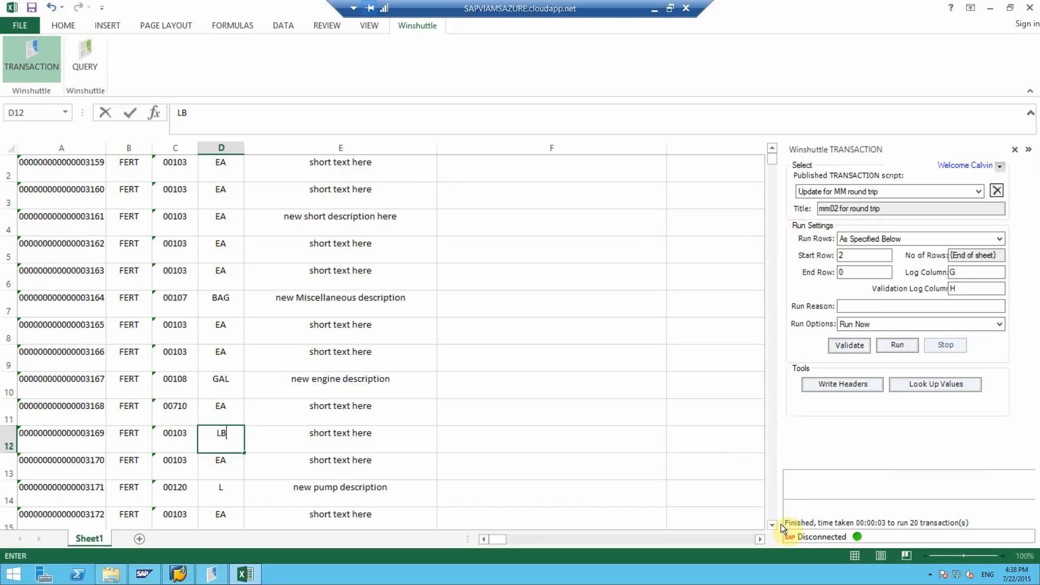
Validate the sheet rows against the "Update for MM round trip" script, logging on to SAP, and review the validation log in column H.
click(461, 271)
scroll(462, 271, up, 1)
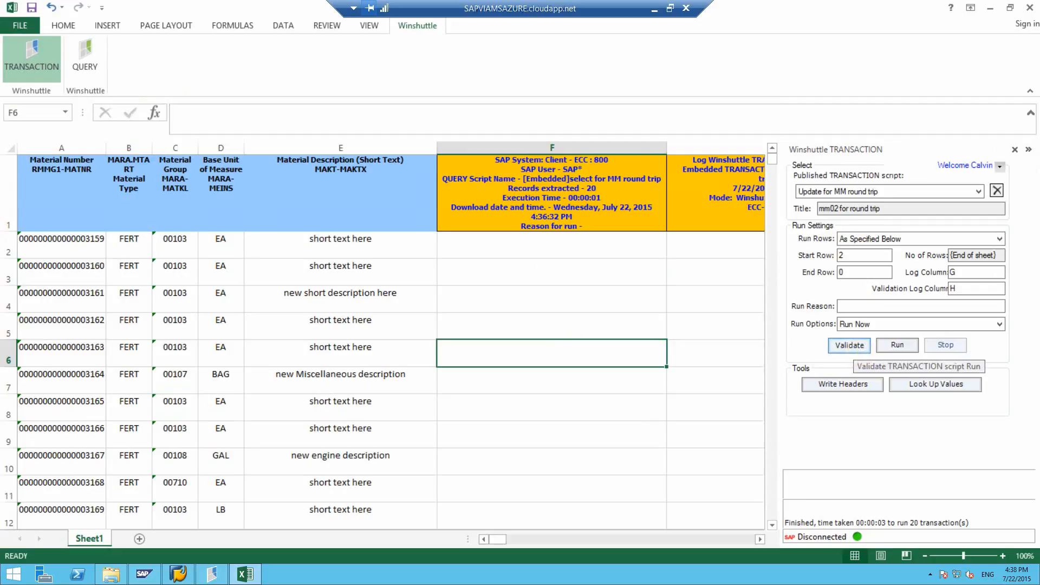
click(850, 345)
click(596, 246)
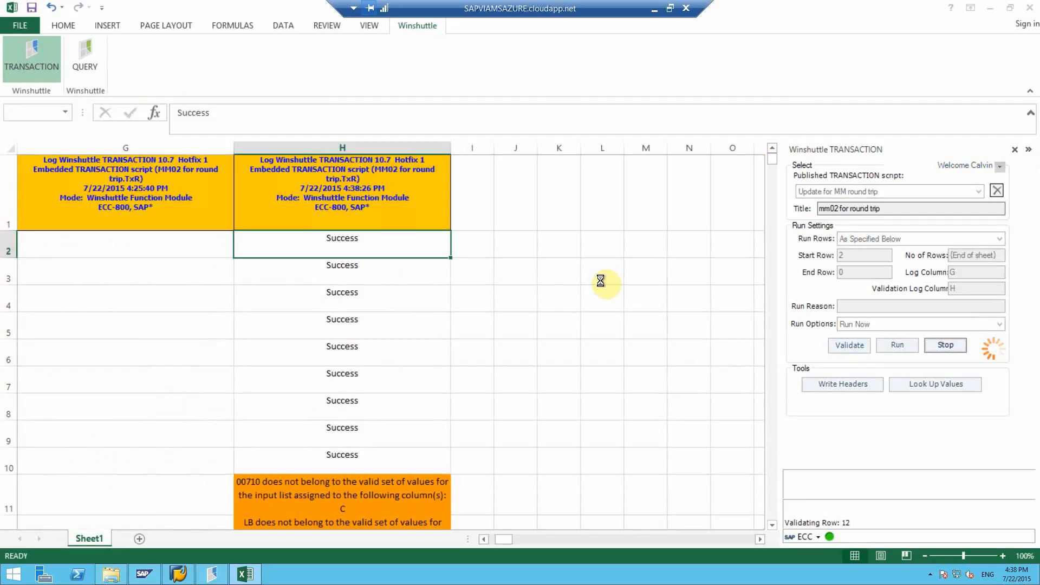
scroll(360, 274, down, 1)
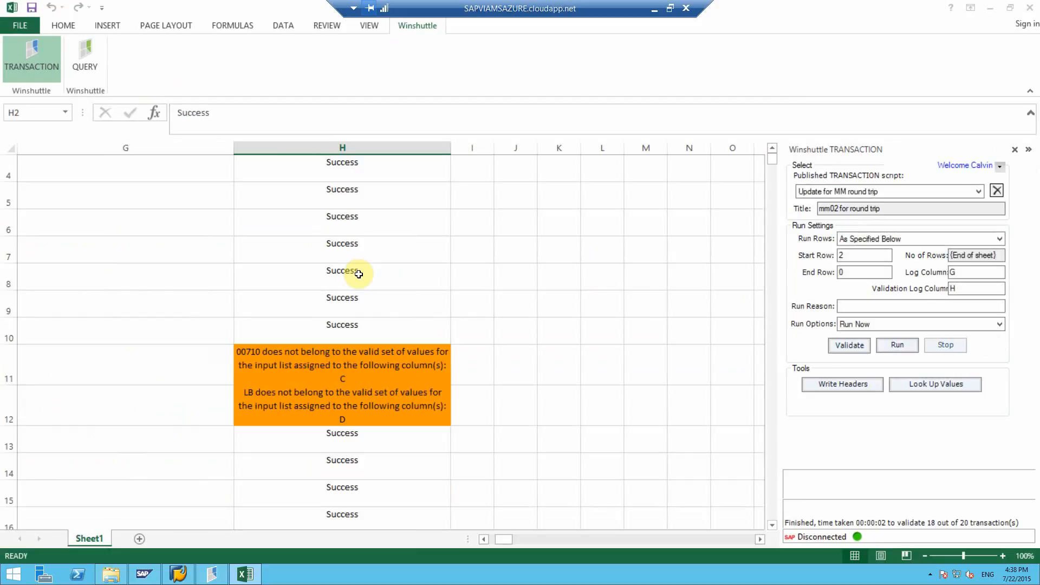
scroll(360, 274, down, 1)
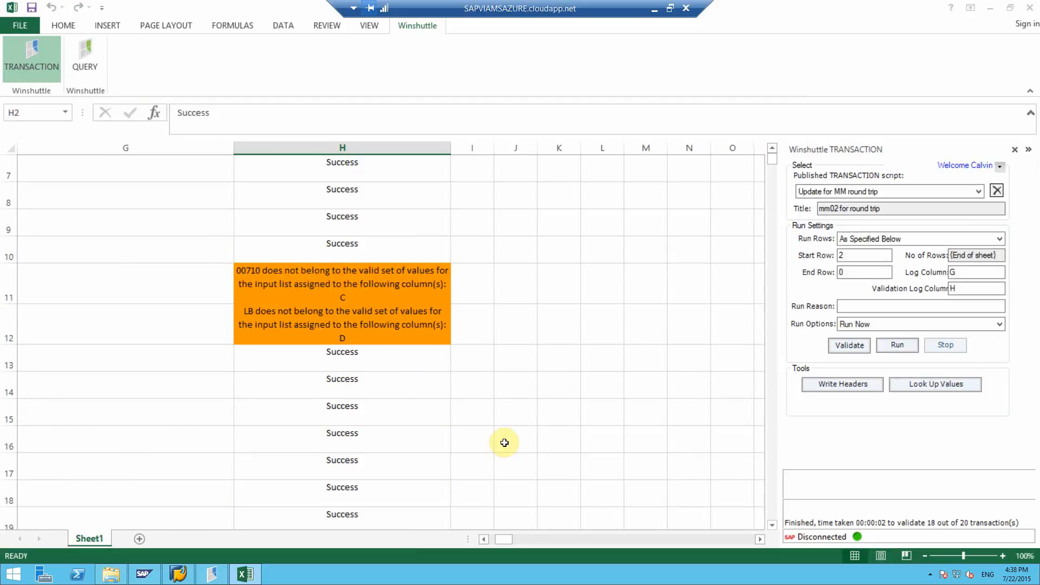
Set the material group of material 3168 in cell C11 to 00103.
drag(513, 540, 475, 538)
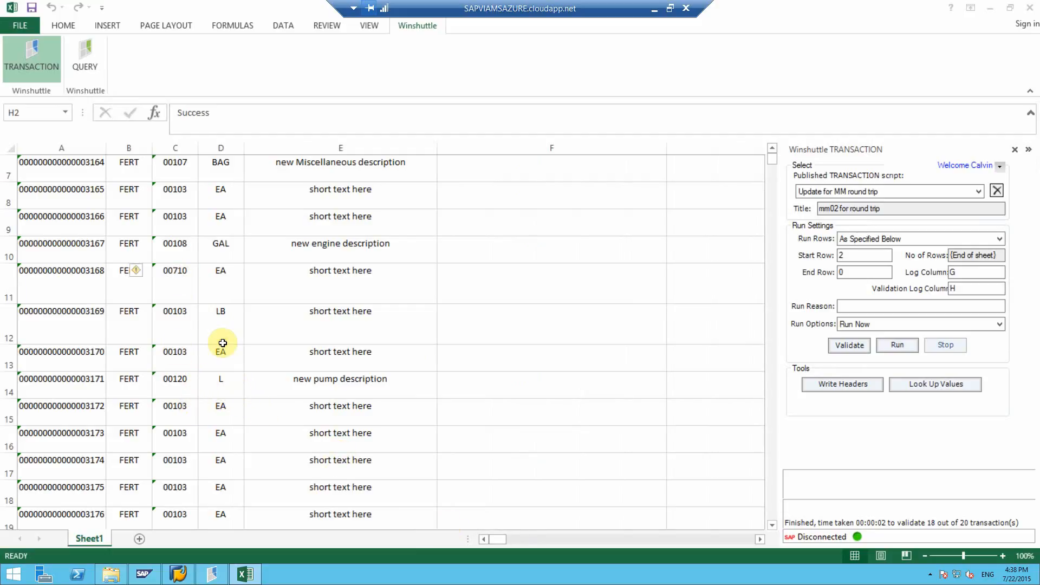
click(182, 274)
text(00103)
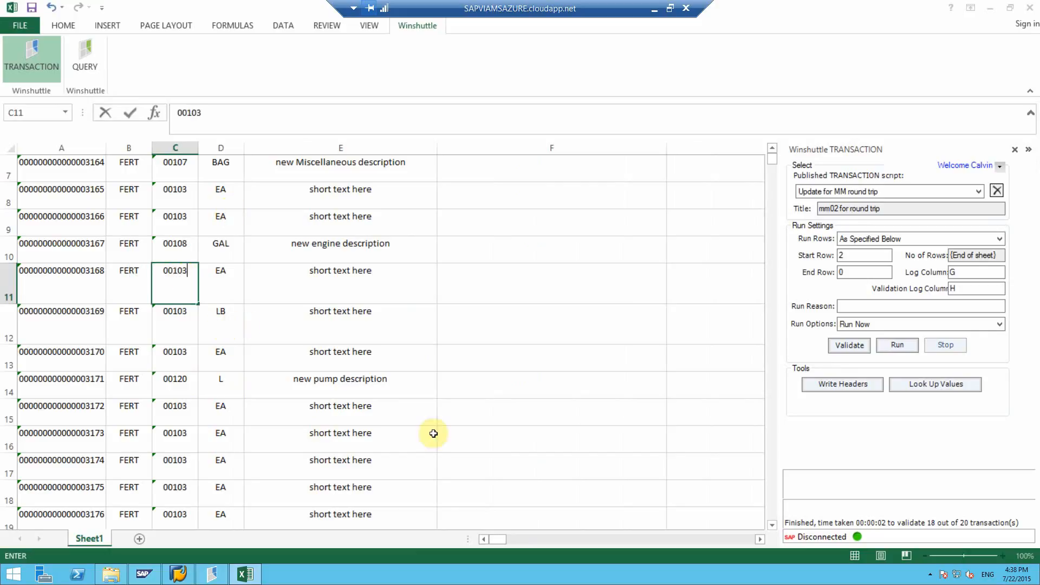
drag(499, 539, 472, 538)
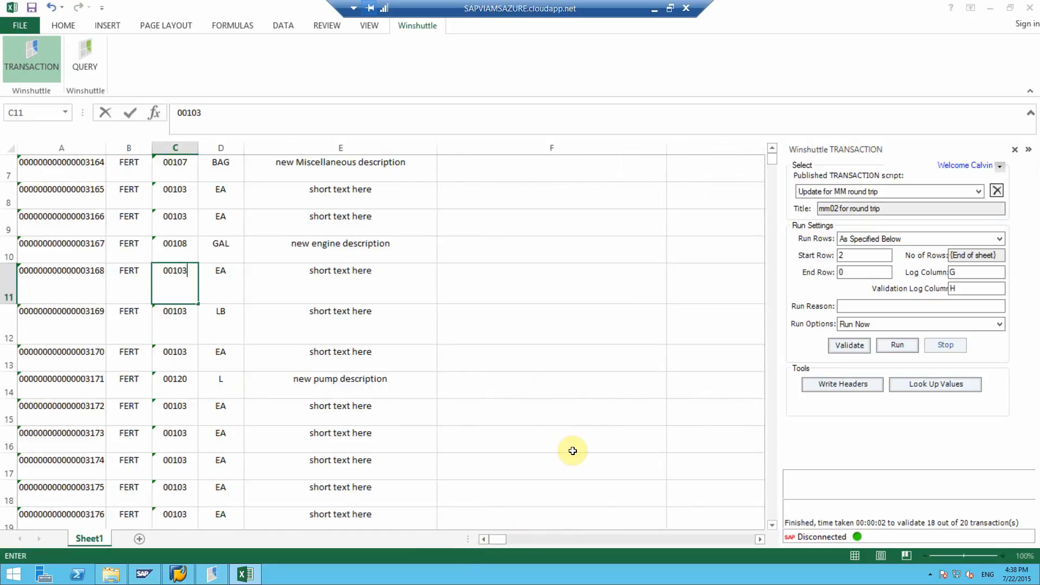
Set the run option to Run on Errors and validate the sheet again, logging on to SAP and checking the validation log.
click(861, 323)
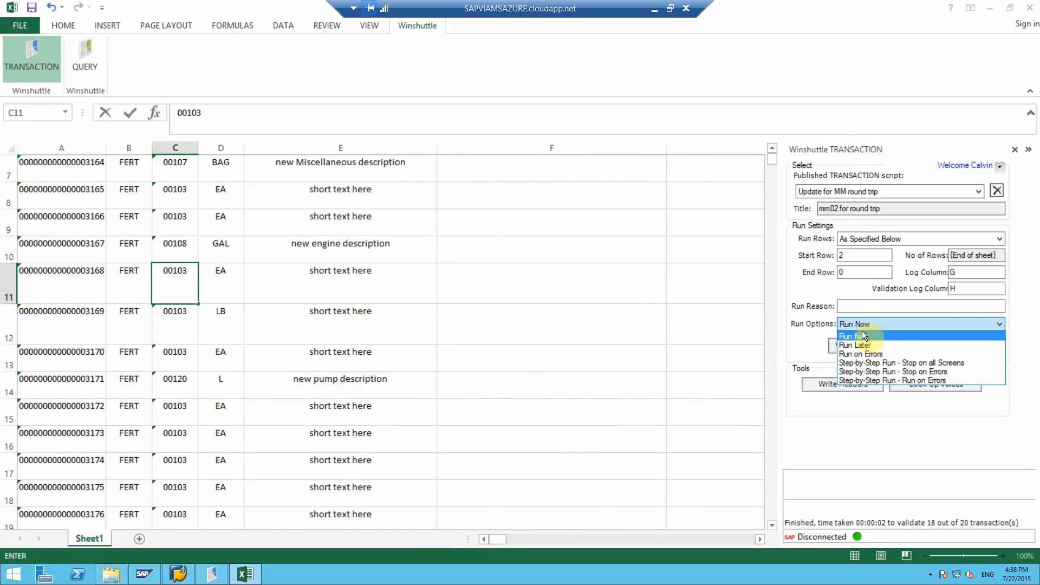
click(867, 353)
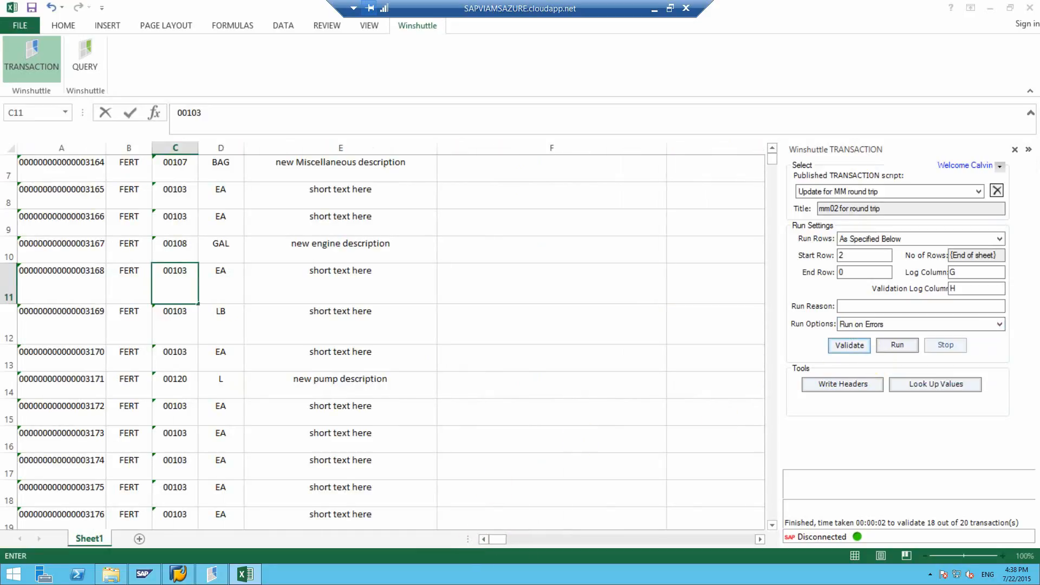
click(867, 352)
click(648, 337)
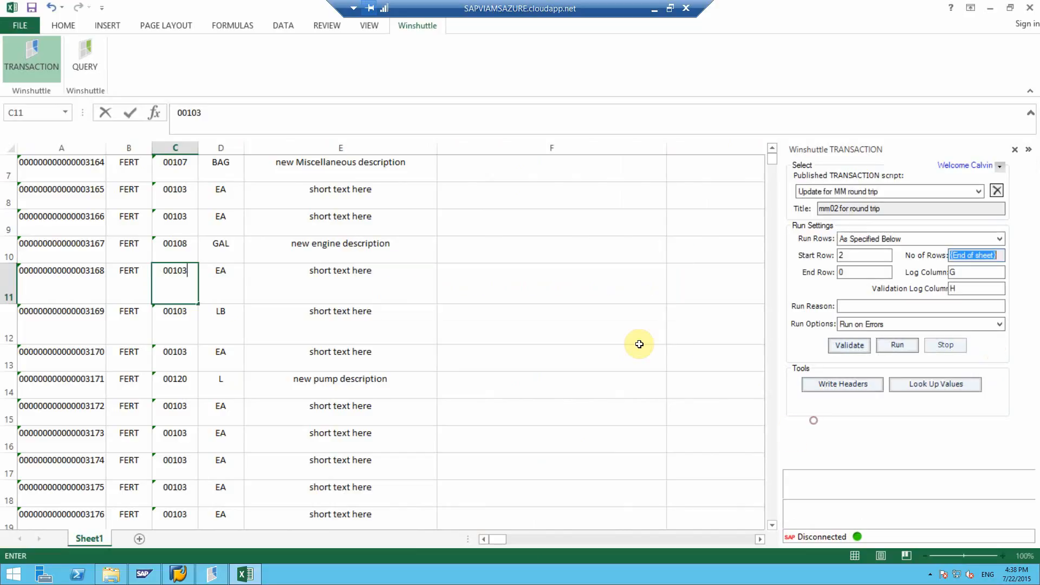
click(638, 349)
click(839, 345)
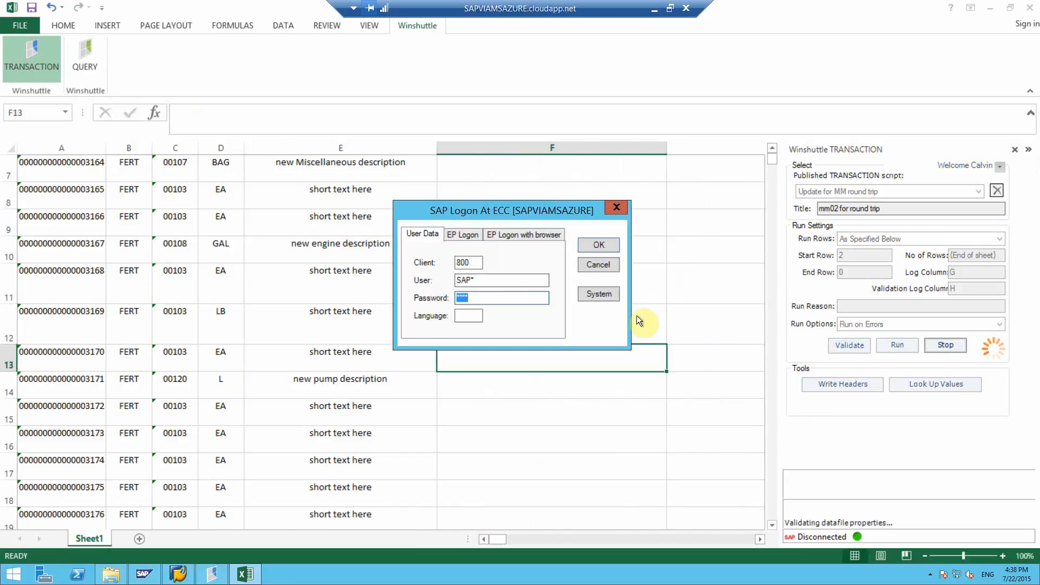
click(598, 245)
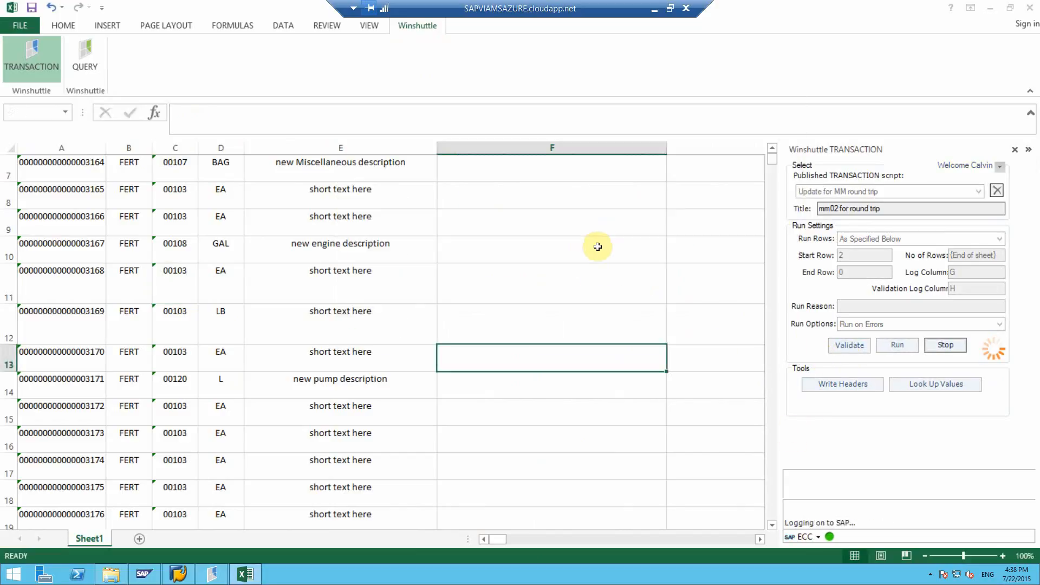
scroll(425, 357, down, 1)
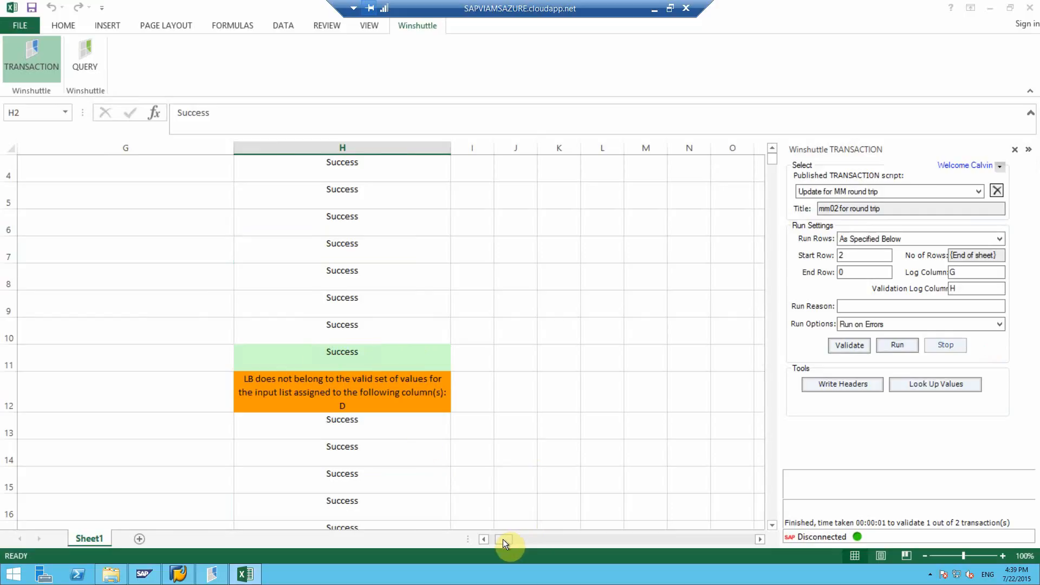
Set the base unit of measure of material 3169 in cell D12 to EA.
drag(503, 538, 428, 534)
click(236, 388)
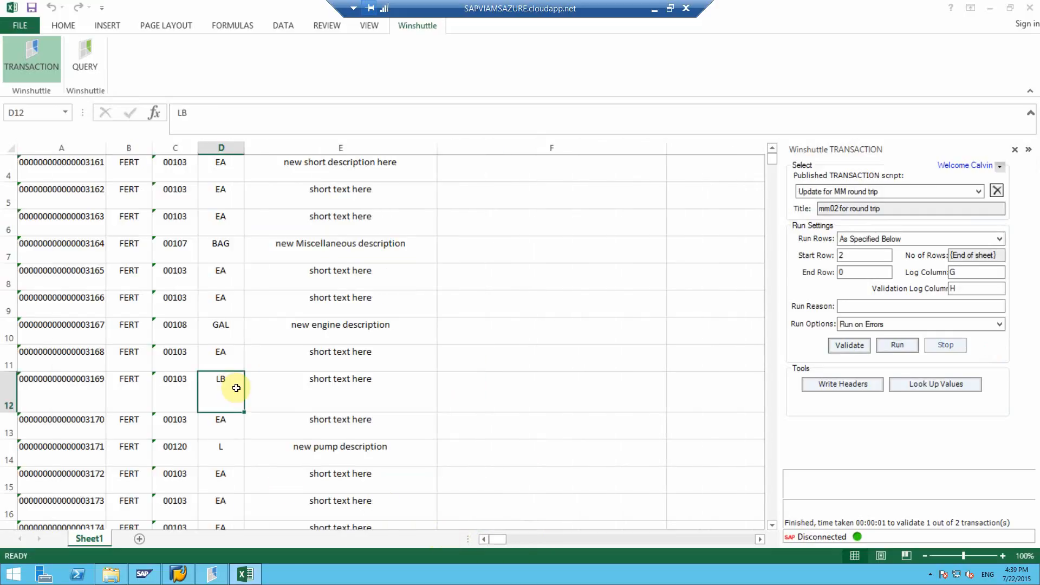
text(EA)
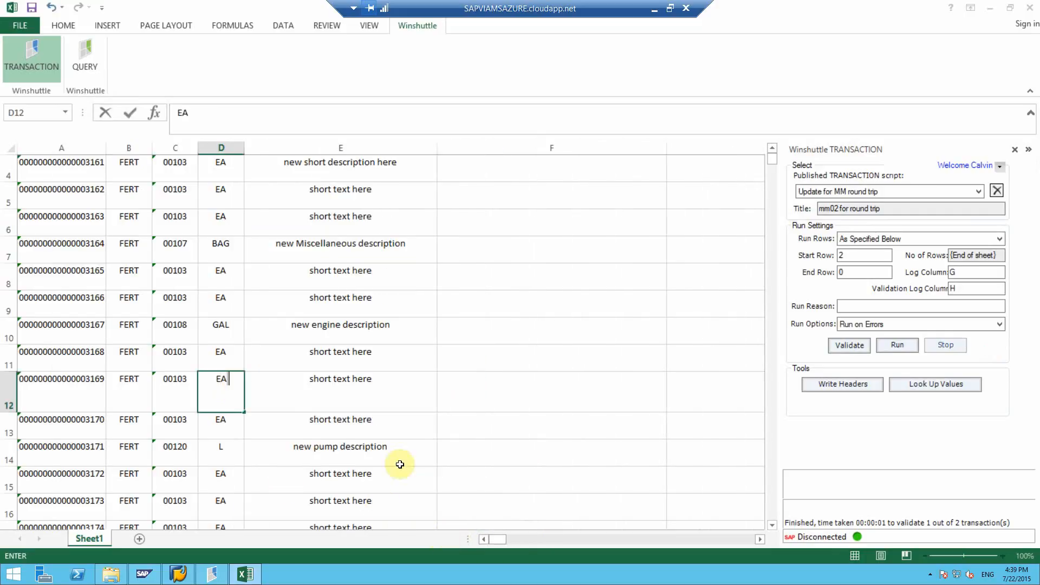
drag(498, 539, 515, 451)
scroll(527, 439, up, 1)
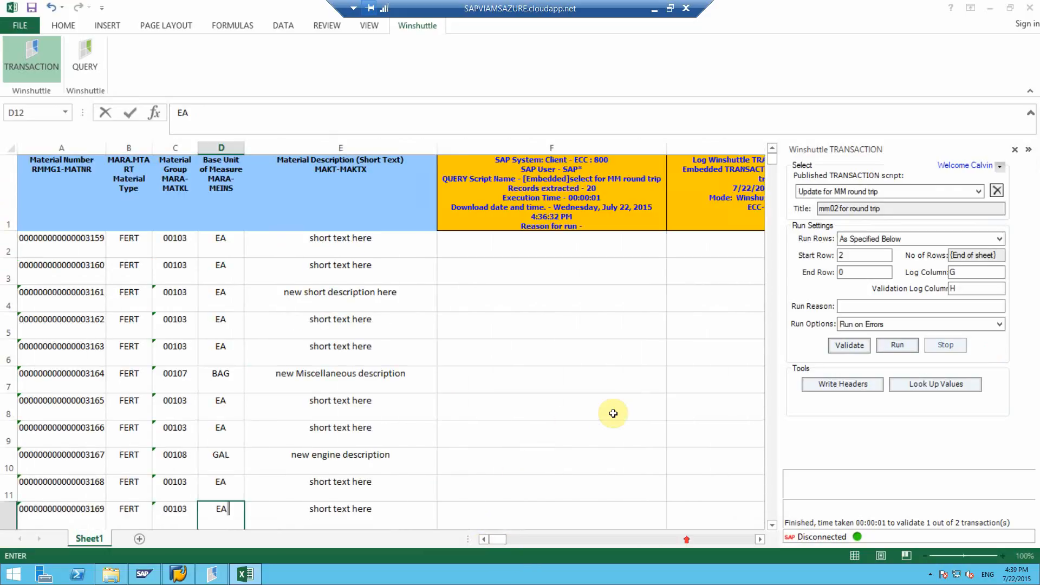
Try to run the transaction script with the Run on Errors option, leaving cell editing mode and logging on to SAP.
click(898, 345)
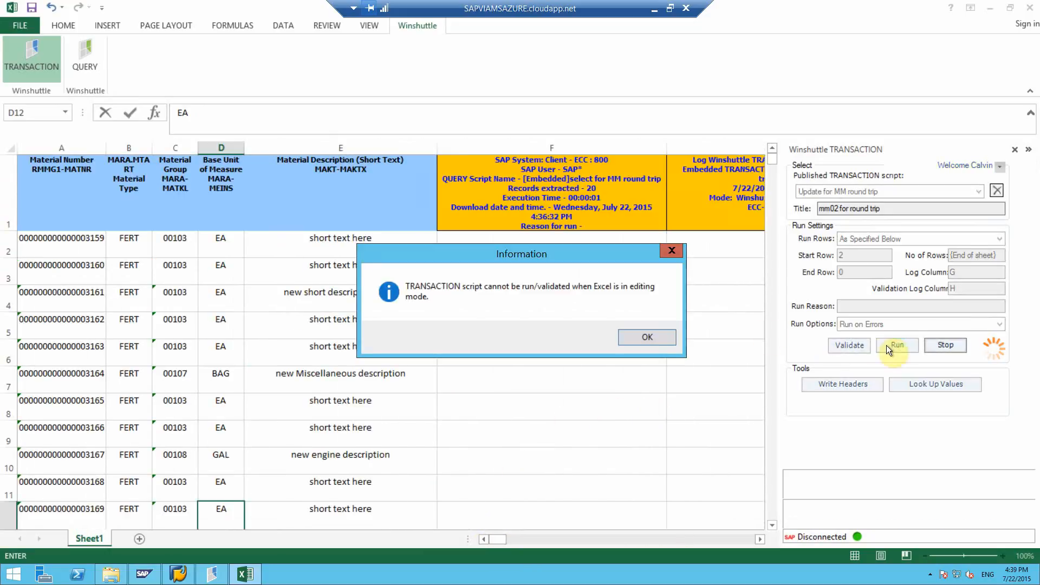
click(645, 338)
click(644, 334)
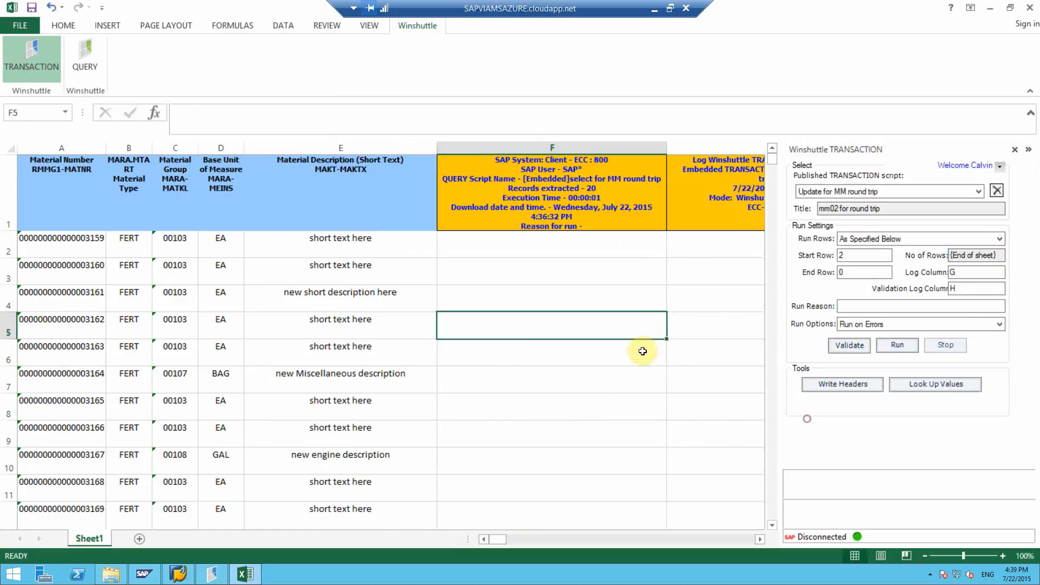
click(857, 346)
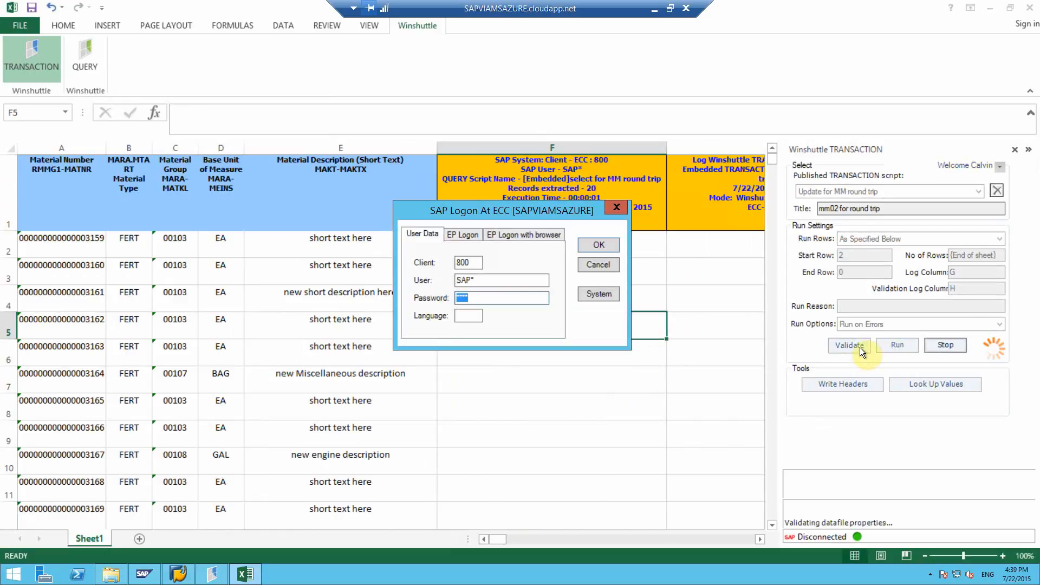
click(603, 246)
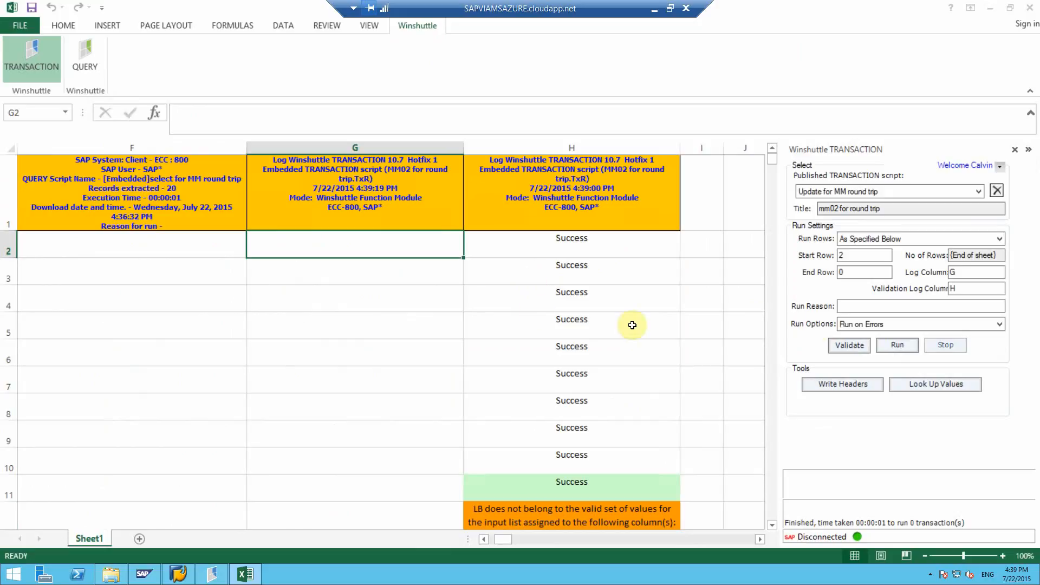
Set the run option to Run Now, run the transaction script with the SAP logon, and review the run log in column G.
click(863, 325)
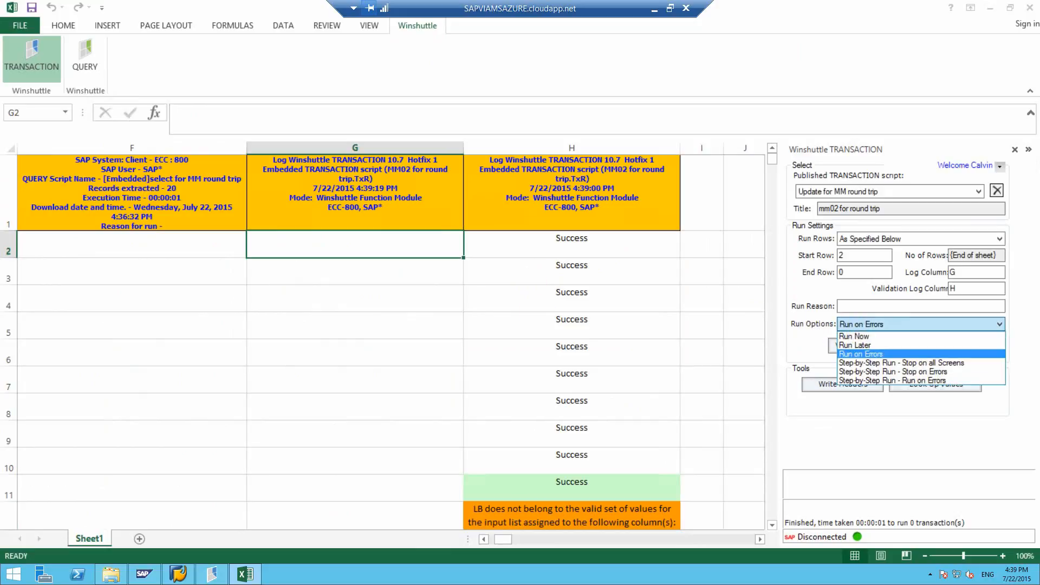
click(858, 337)
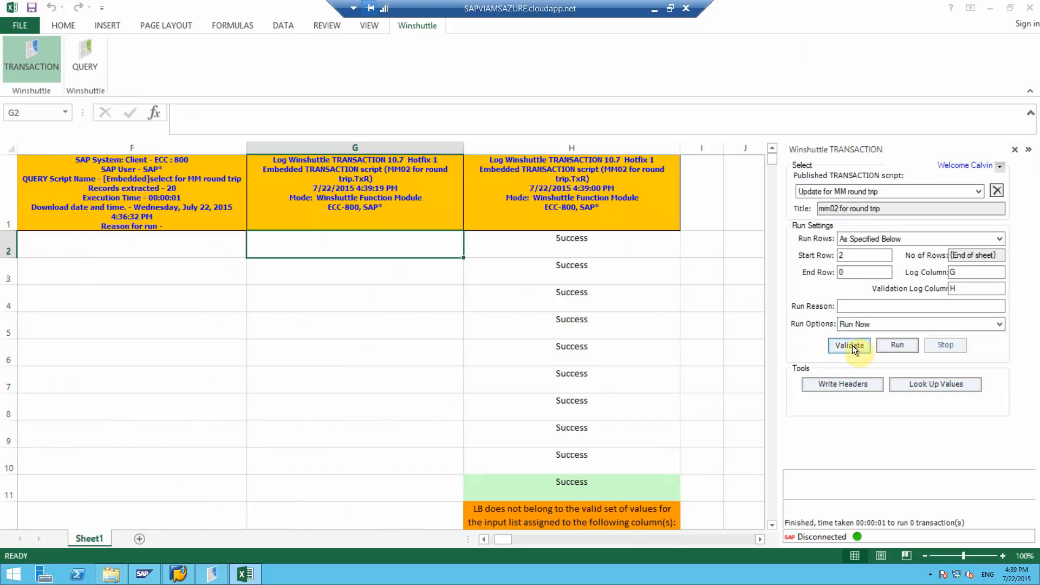
click(895, 345)
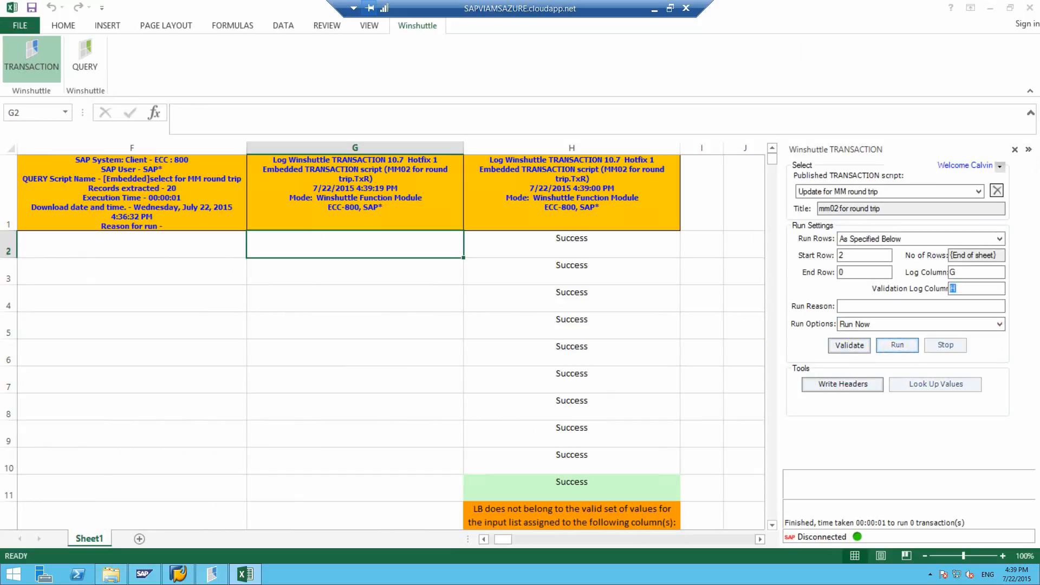
click(617, 247)
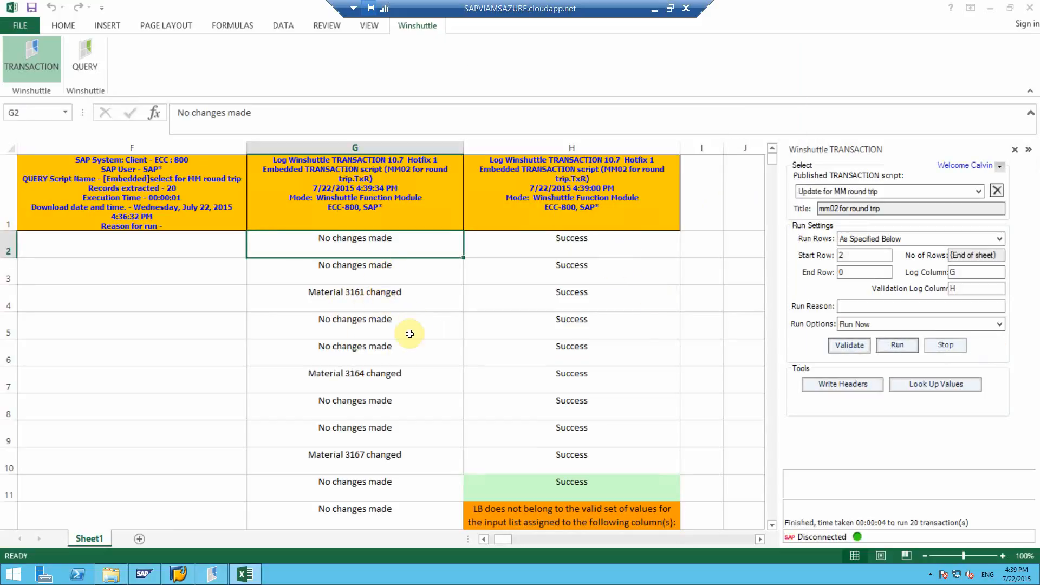
scroll(497, 379, down, 2)
scroll(501, 448, down, 2)
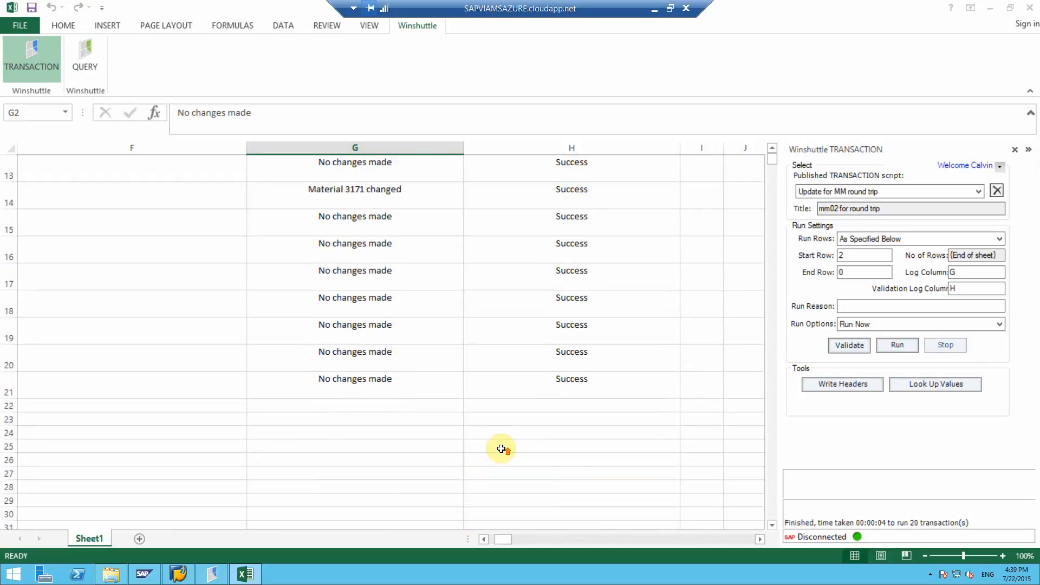
scroll(499, 446, up, 4)
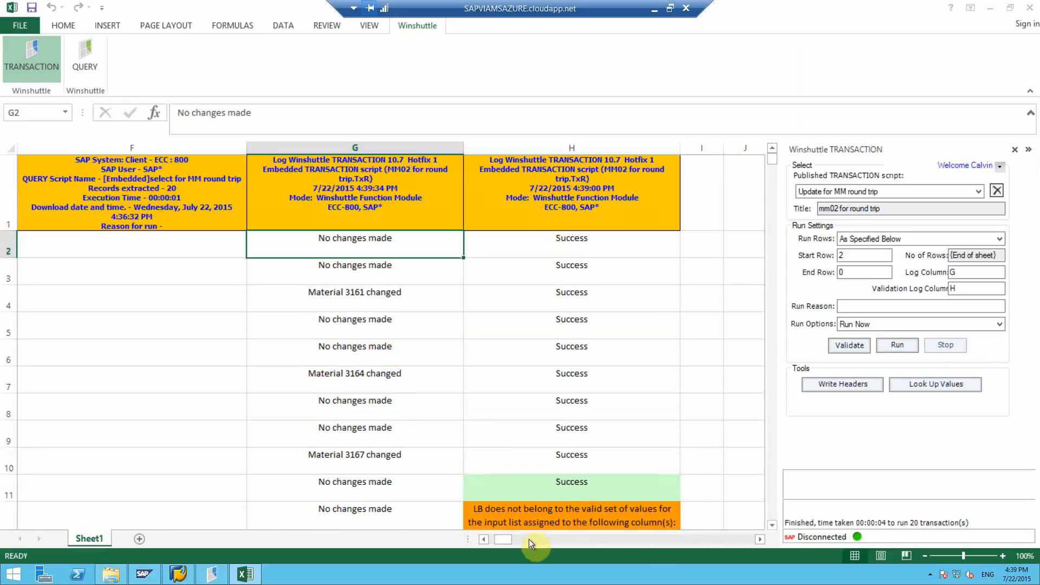
Clear all material records and log entries below the header row, from column A through column H.
drag(506, 538, 446, 536)
drag(101, 250, 588, 243)
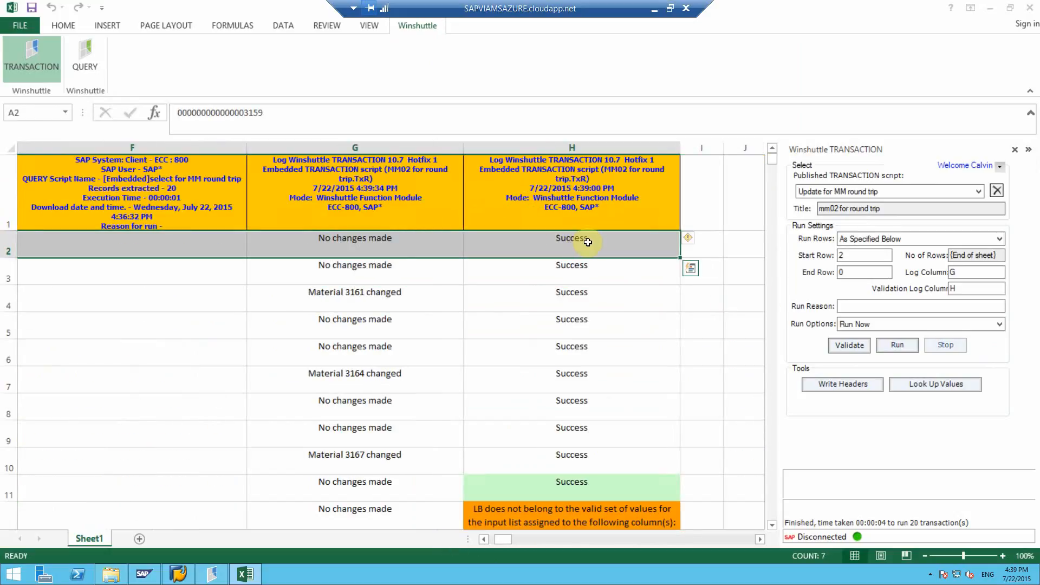
key(ctrl+shift+Down)
key(Delete)
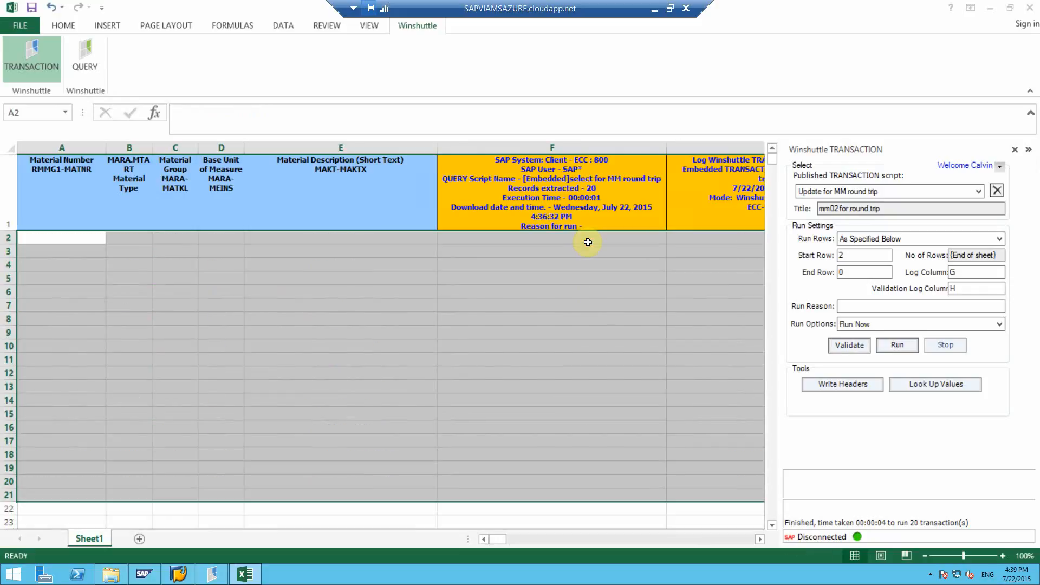
click(520, 287)
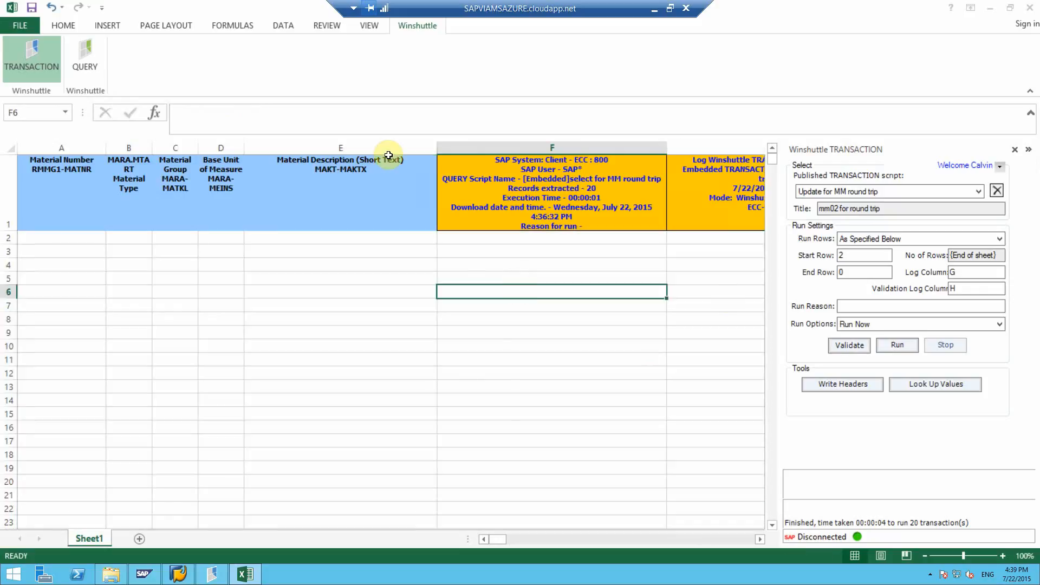
Run the "select for MM round trip" query for material numbers 3159 to 3178 and check the downloaded records.
click(86, 57)
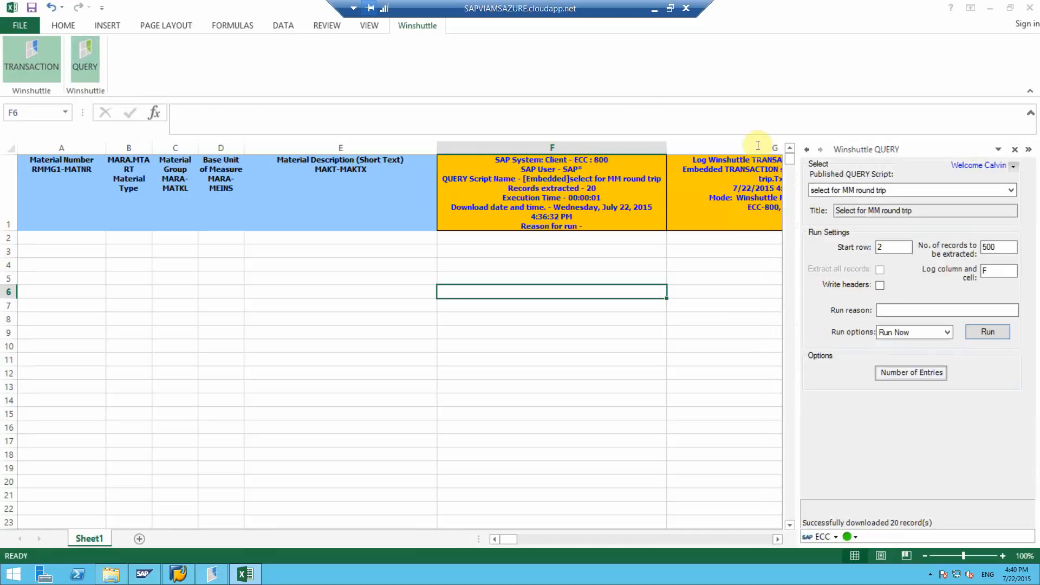
click(971, 332)
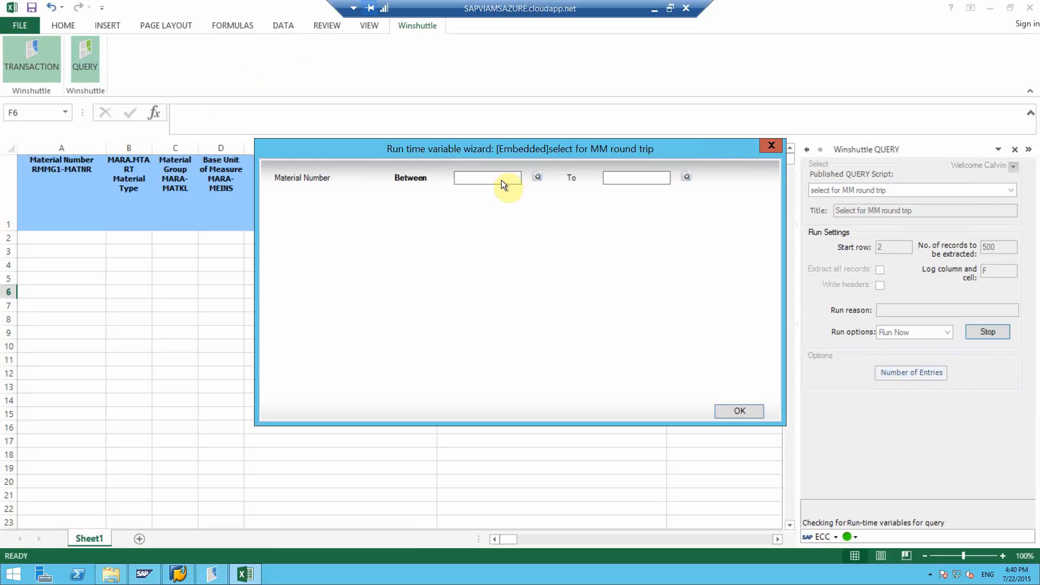
click(499, 183)
text(3159)
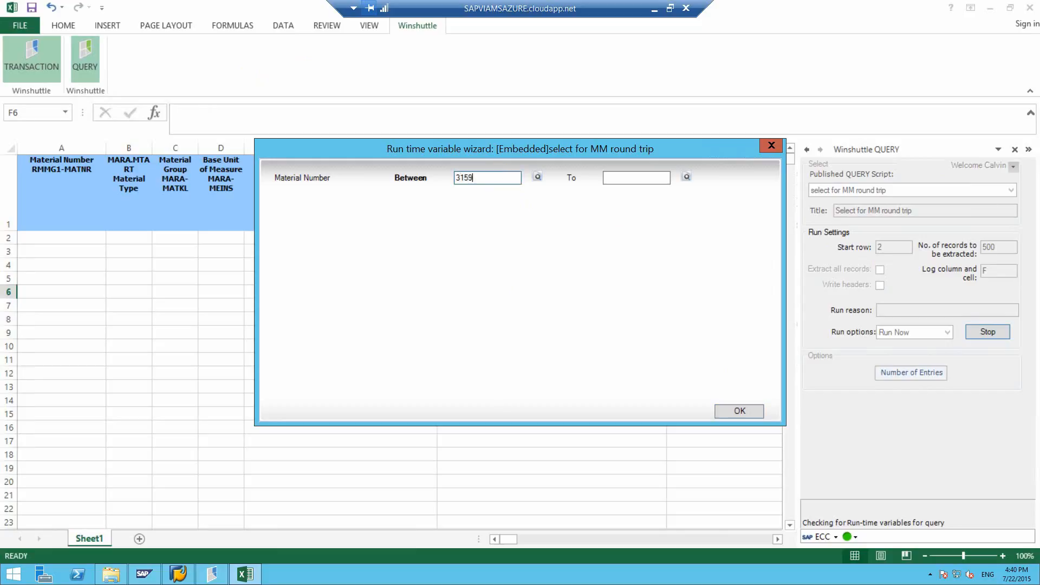
key(Tab)
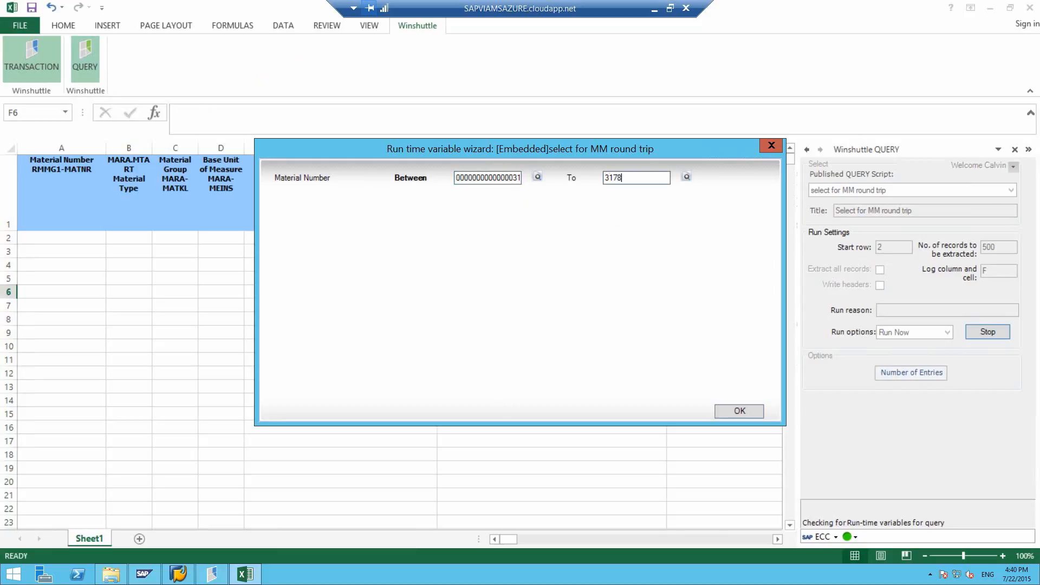
text(3178)
key(Tab)
key(Return)
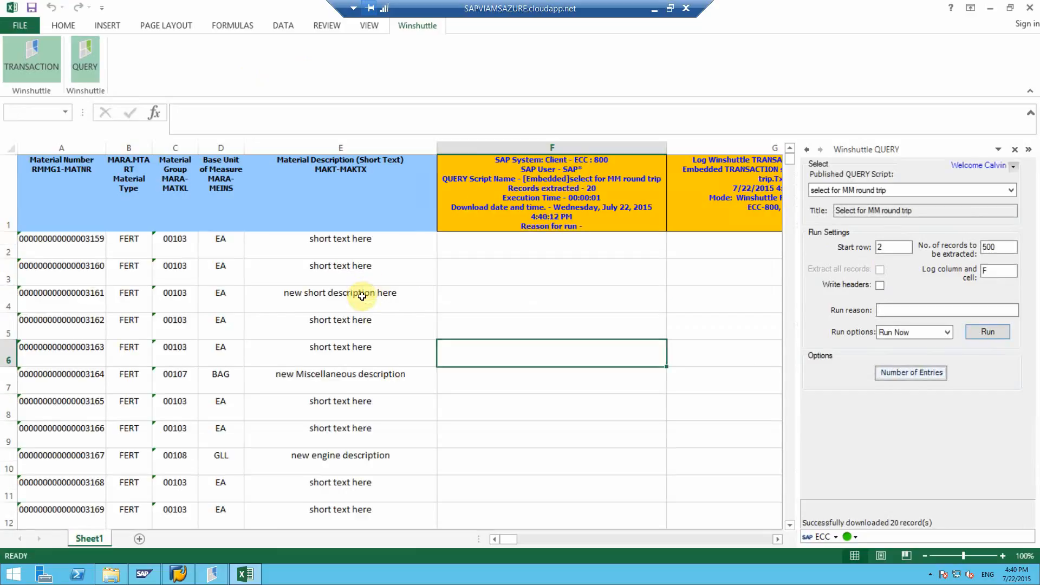
scroll(359, 448, down, 1)
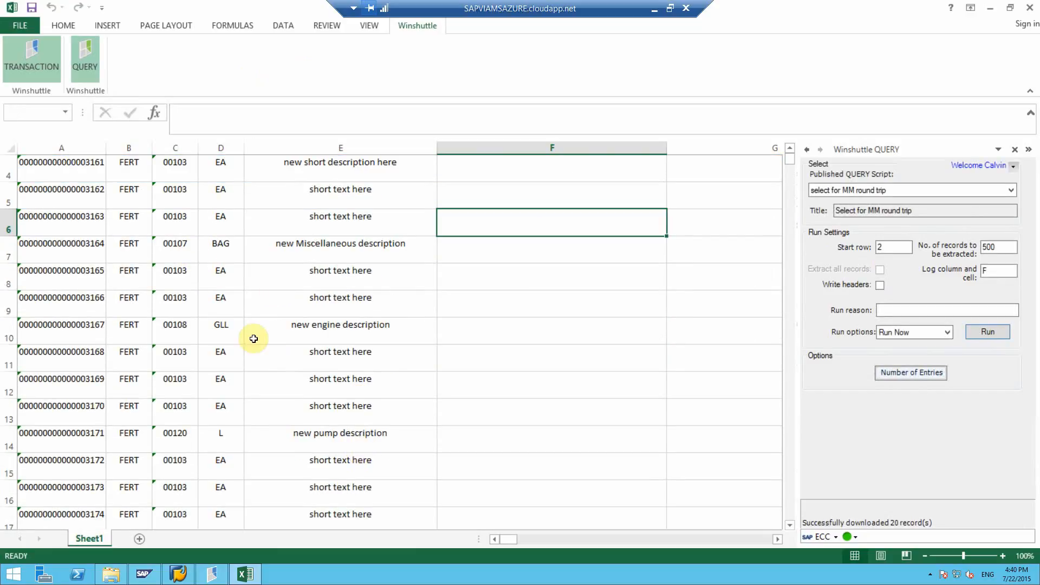
Minimize the remote session after checking the remaining downloaded records, switch to the local SAP window, and start transaction /nmm03.
scroll(260, 266, down, 1)
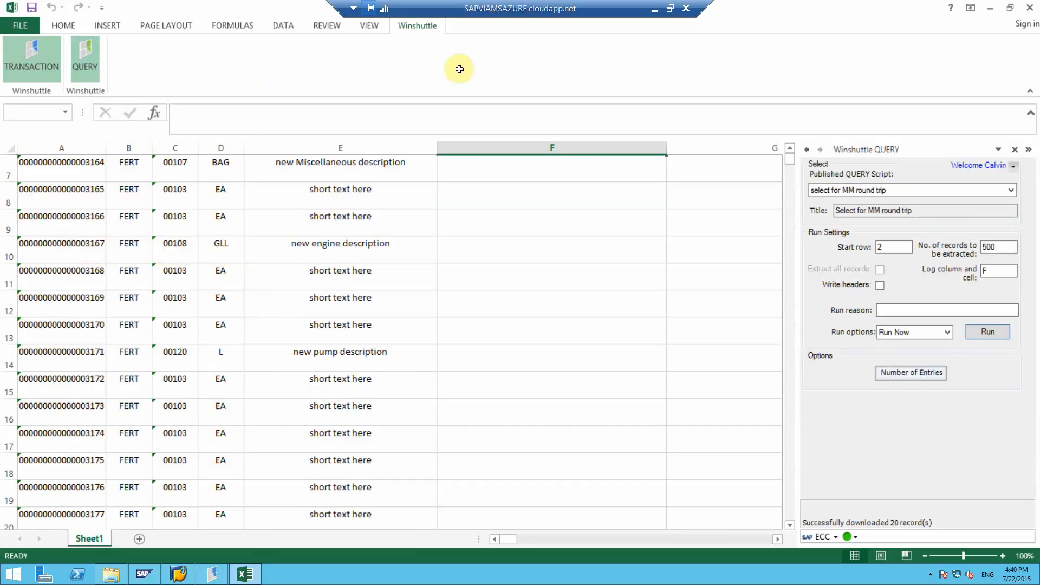
click(655, 9)
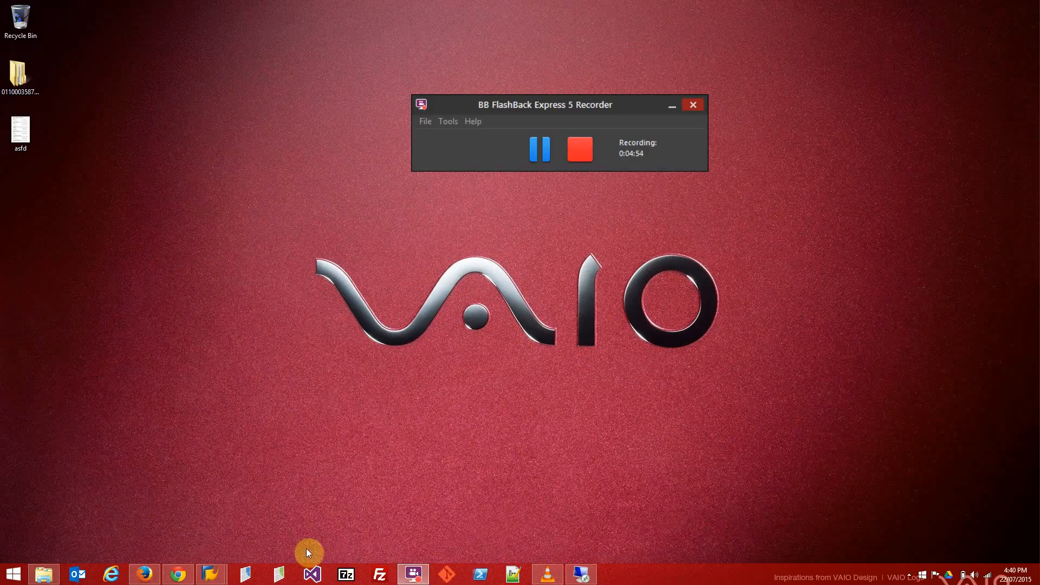
mouse_move(210, 573)
click(260, 522)
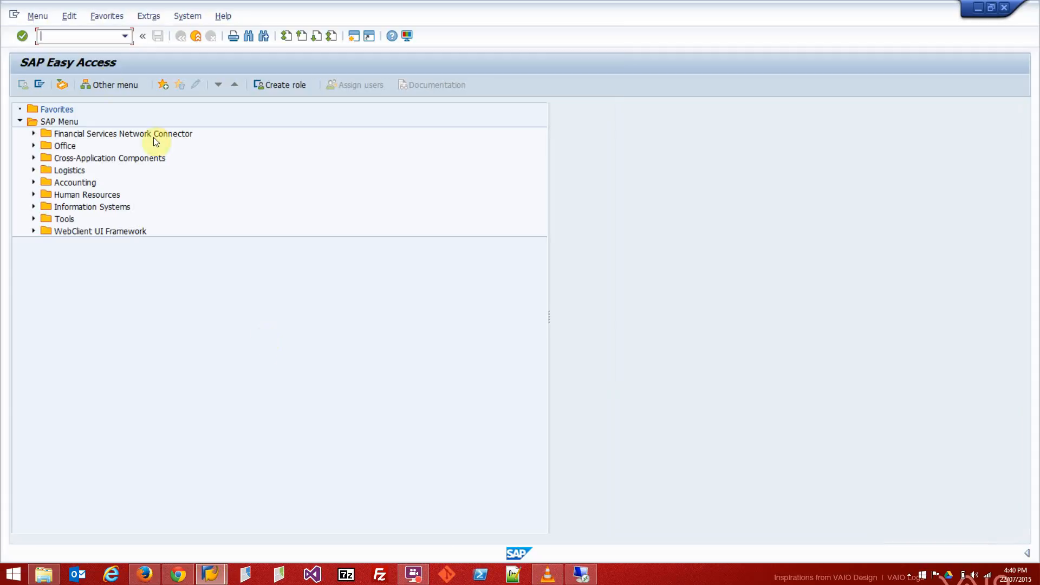
text(/nmm03)
key(Return)
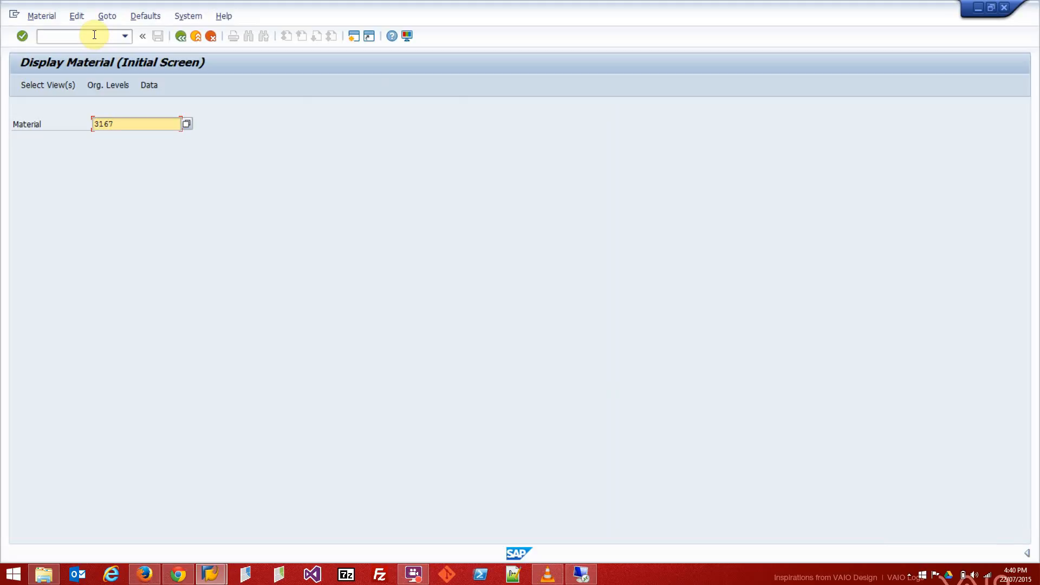
Display the Basic Data 1 view of material 3167 and check its description, base unit of measure and material group.
click(46, 84)
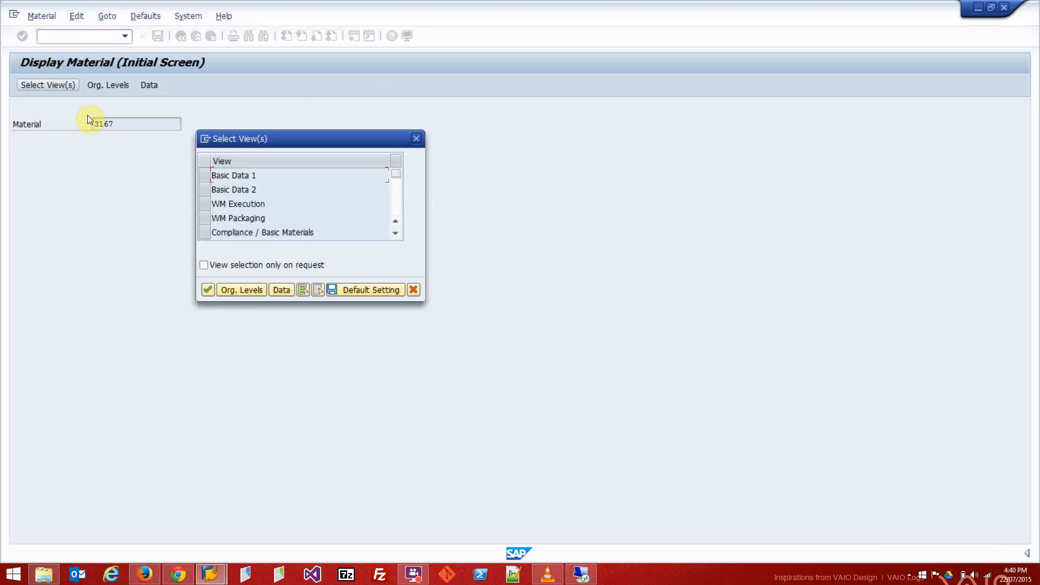
click(200, 175)
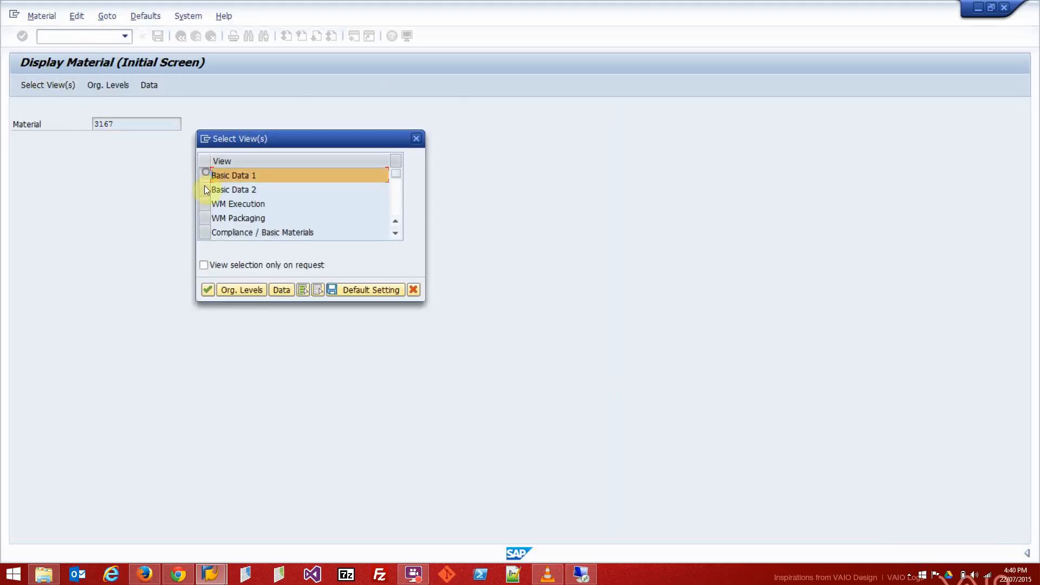
click(206, 290)
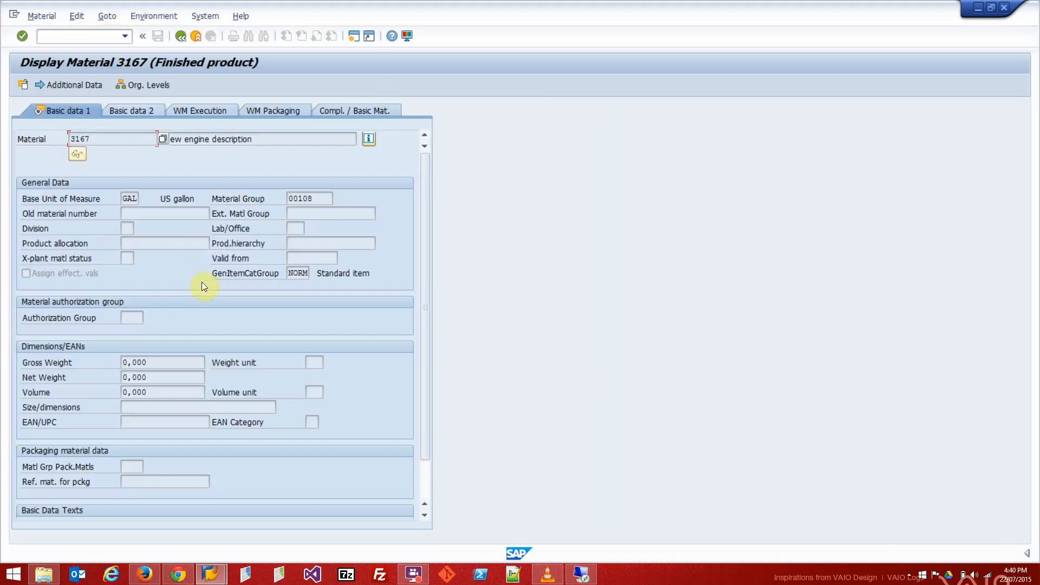
click(233, 139)
click(132, 197)
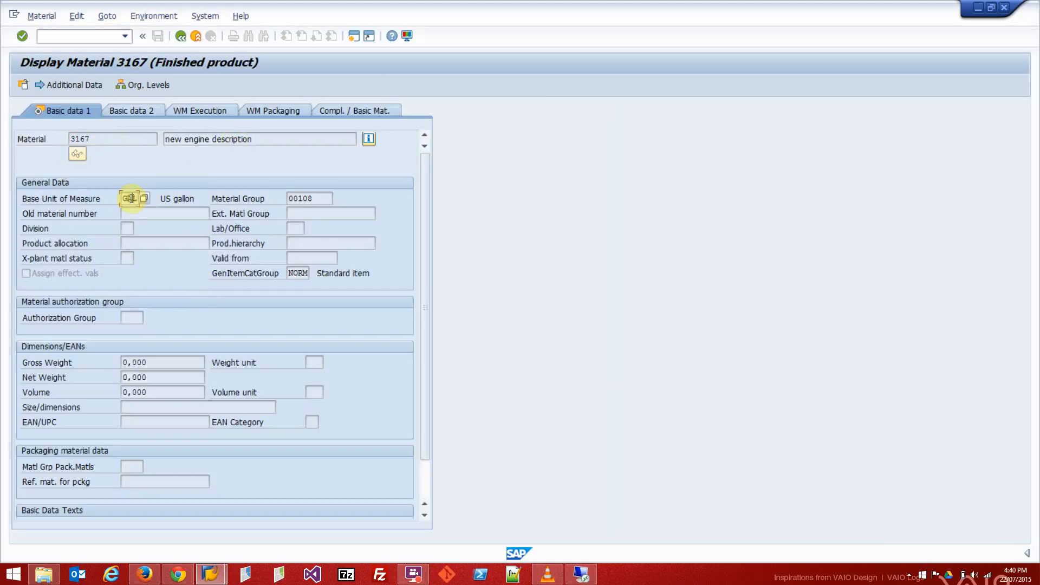
click(314, 199)
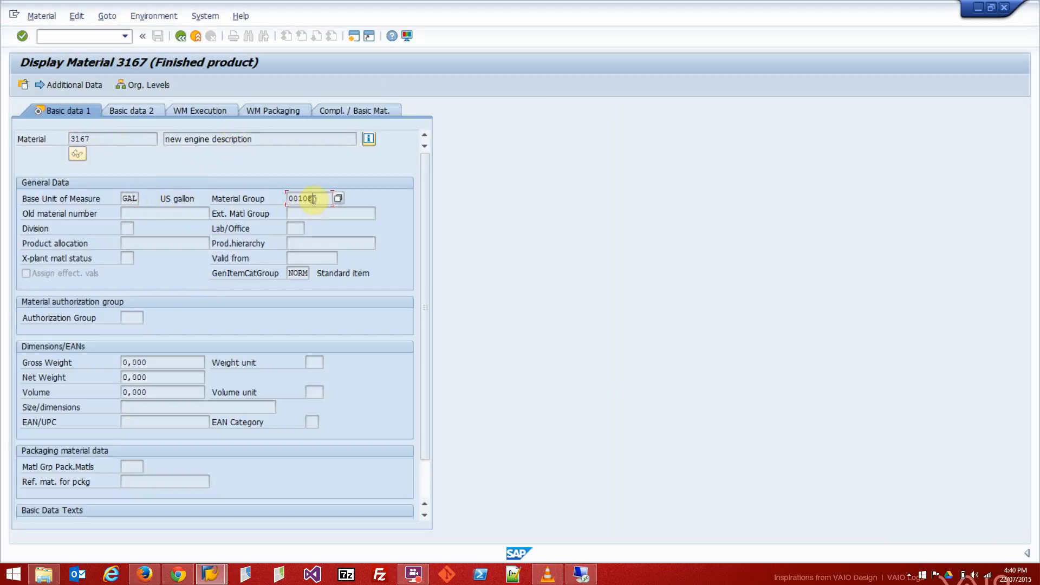